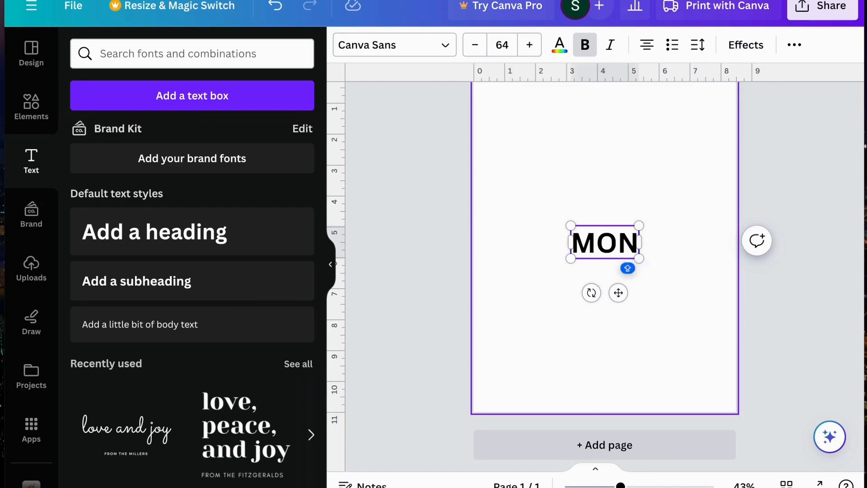
# Step: Complete the heading text as MONTHLY BUDGET and move it to the top of the page
pyautogui.write('b')
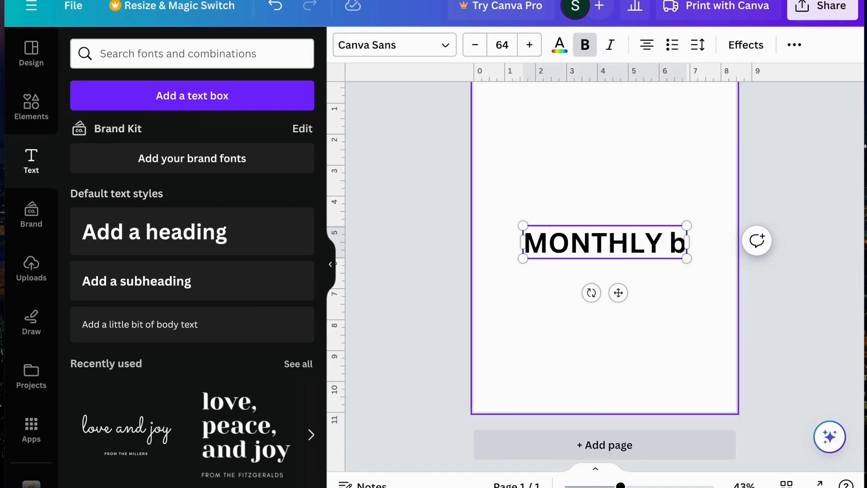
pyautogui.press('BackSpace')
pyautogui.press('BackSpace')
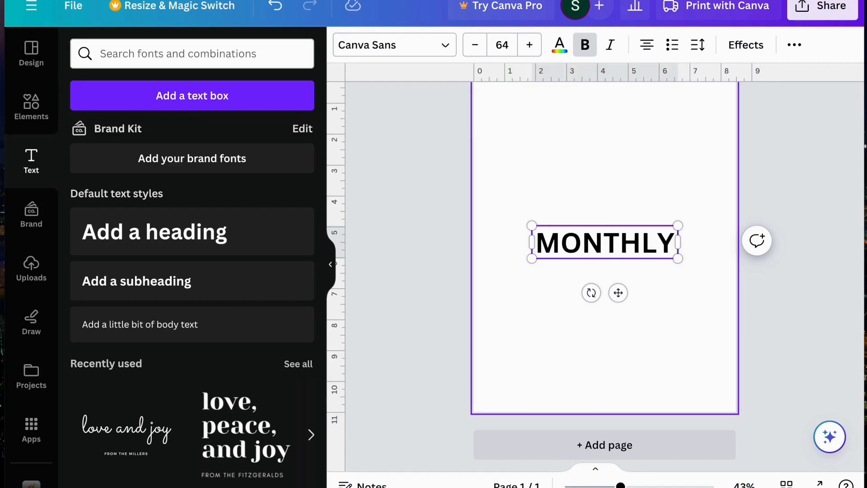
pyautogui.write('BUDGET')
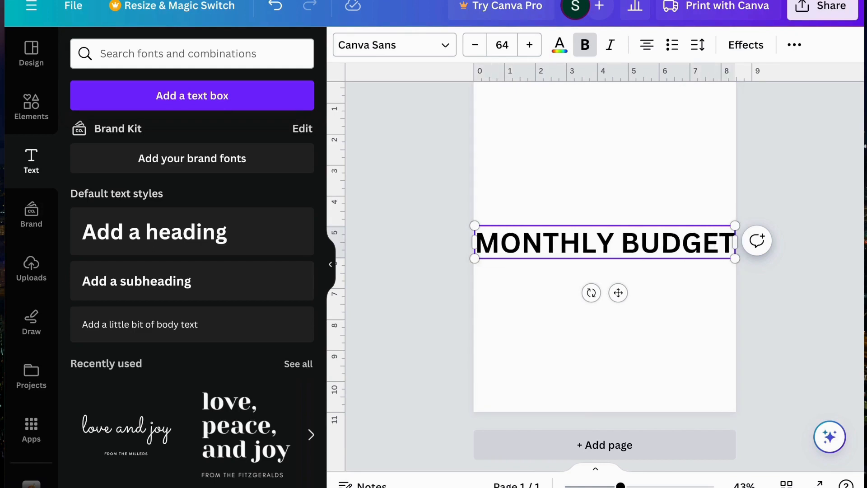
pyautogui.scroll(1, 517, 297)
pyautogui.scroll(2, 601, 285)
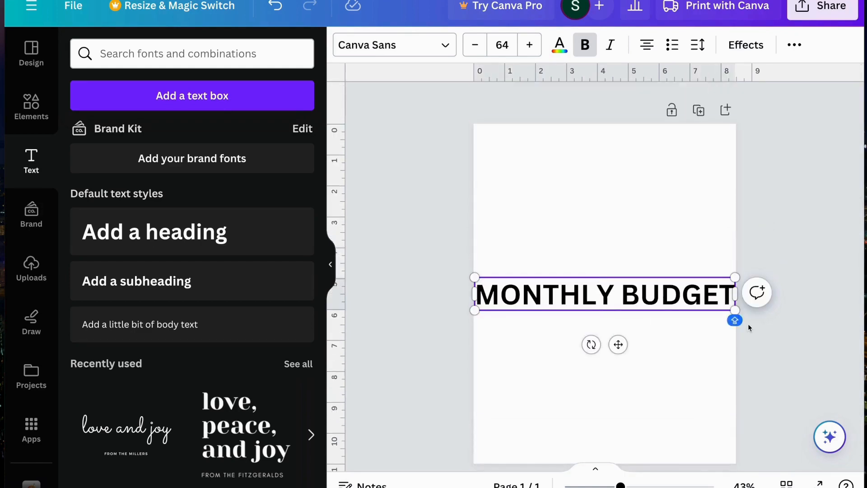
pyautogui.moveTo(640, 302); pyautogui.dragTo(649, 159)
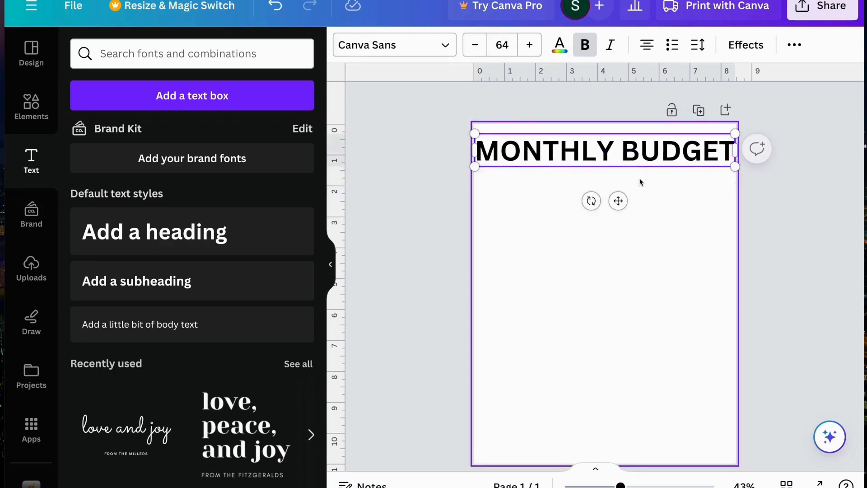
# Step: Set the MONTHLY BUDGET heading to the DM Sans font at size 36
pyautogui.click(423, 54)
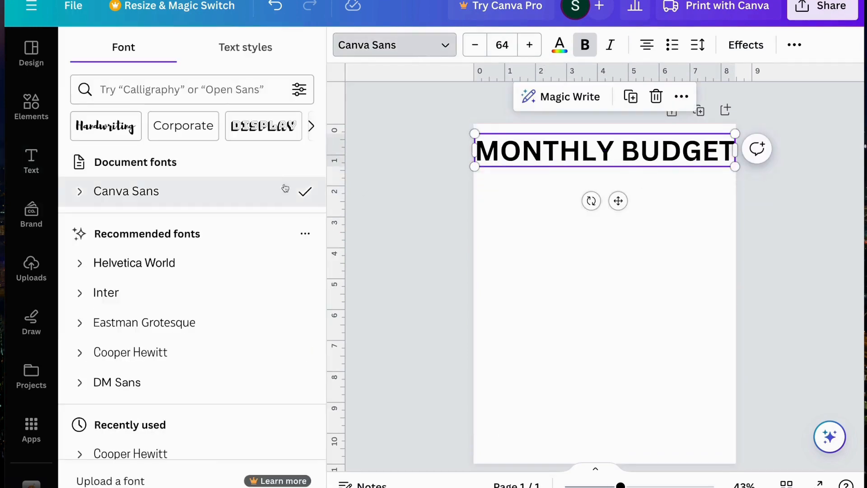
pyautogui.scroll(-3, 227, 297)
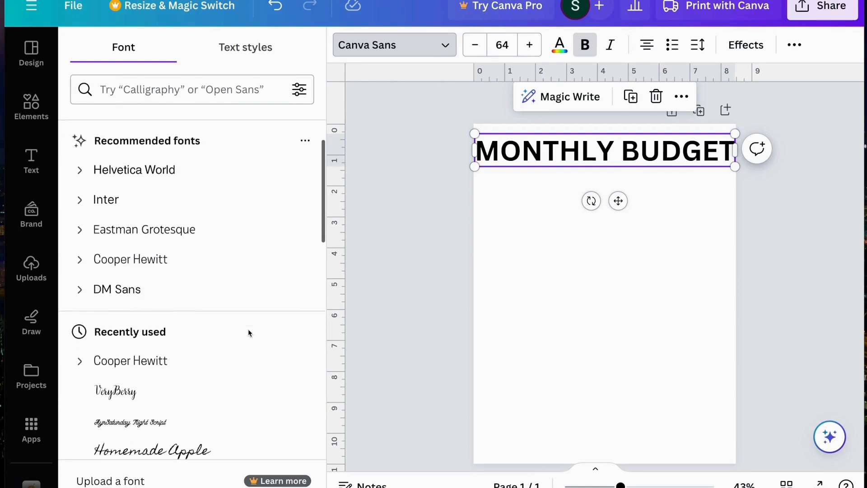
pyautogui.click(221, 282)
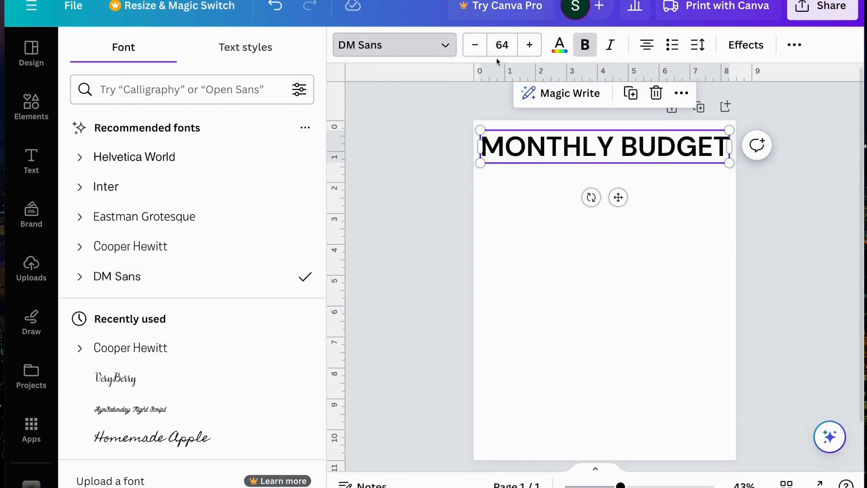
pyautogui.click(502, 44)
pyautogui.scroll(-4, 510, 321)
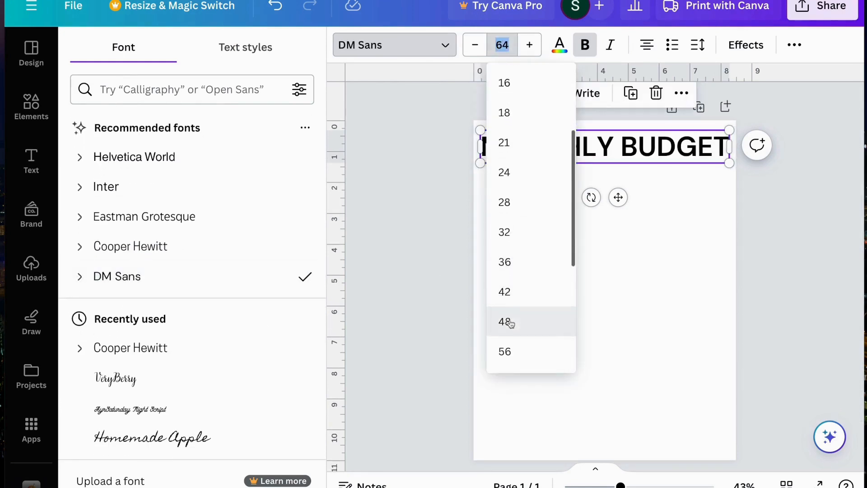
pyautogui.click(522, 212)
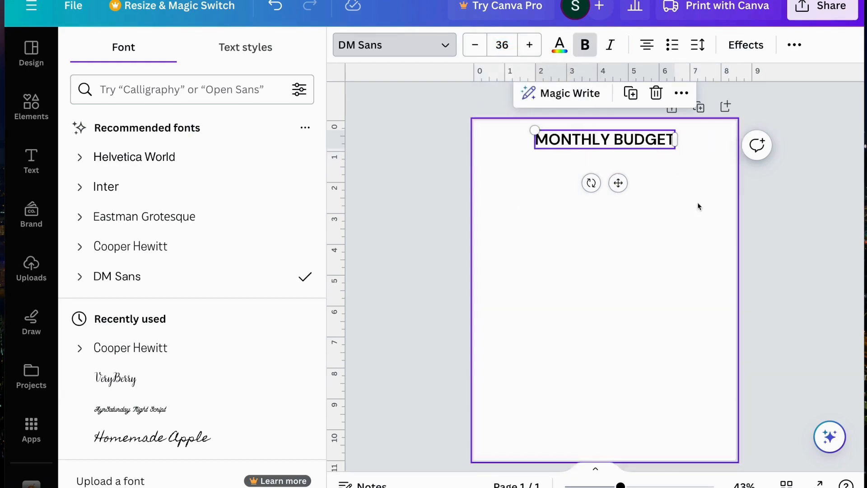
pyautogui.click(778, 216)
pyautogui.click(620, 212)
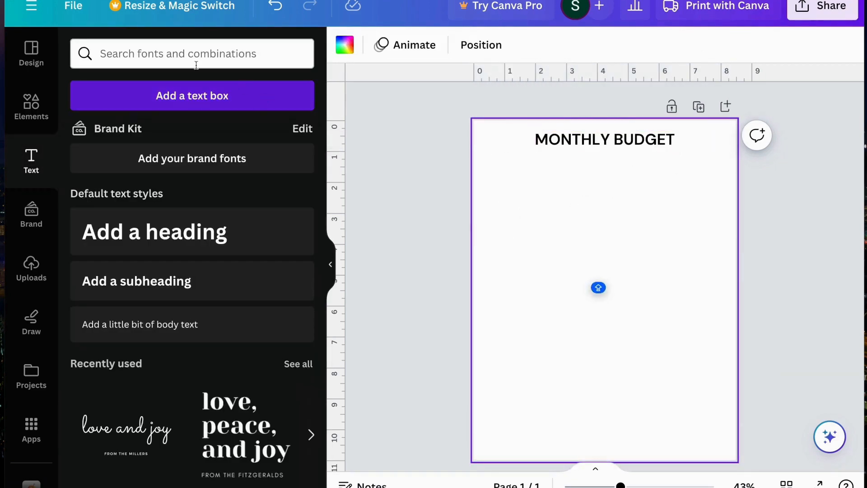
# Step: Search the elements for "table" and insert the plain outlined table with three columns and four rows
pyautogui.click(39, 103)
pyautogui.click(152, 60)
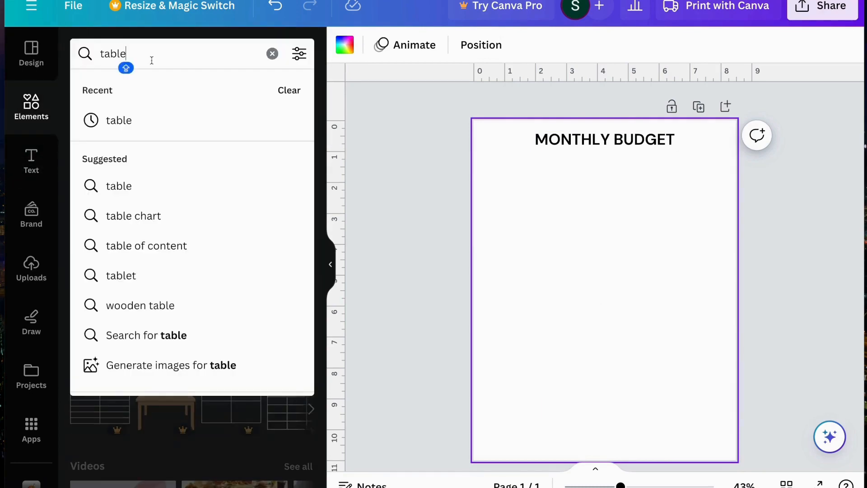
pyautogui.press('Return')
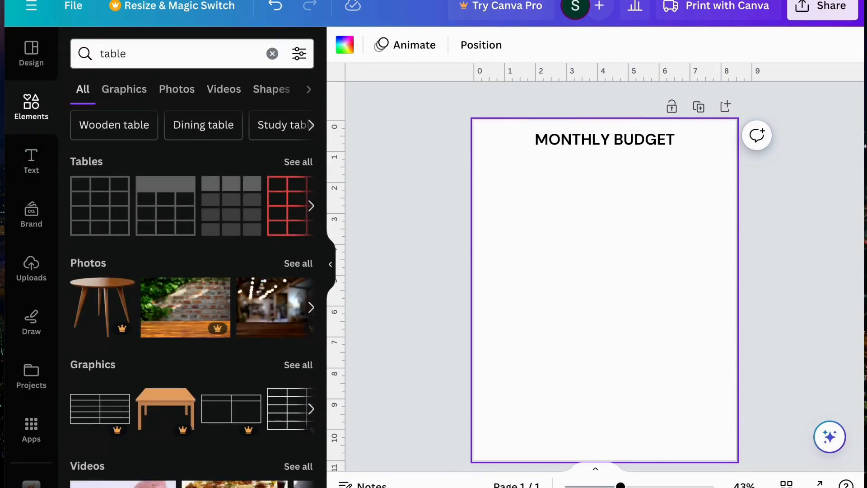
pyautogui.scroll(-1, 112, 221)
pyautogui.click(111, 219)
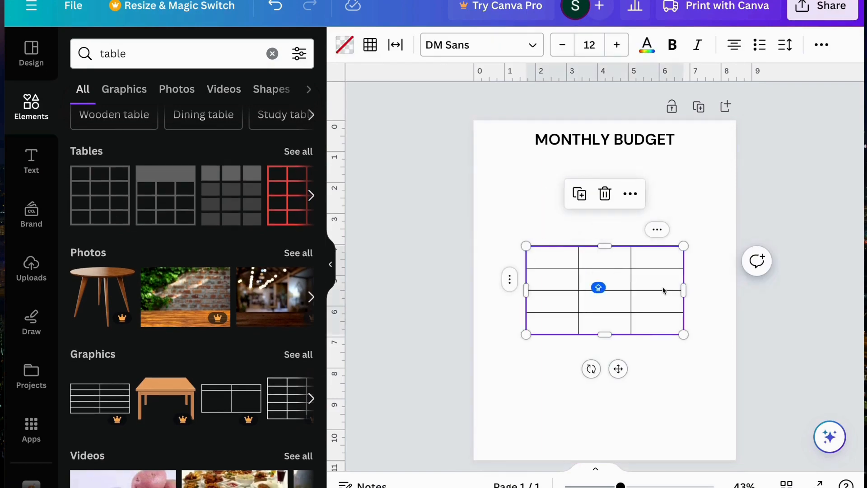
# Step: Move the table to the left side of the page below the heading and shrink it to under half the page width
pyautogui.click(702, 291)
pyautogui.moveTo(632, 287); pyautogui.dragTo(600, 224)
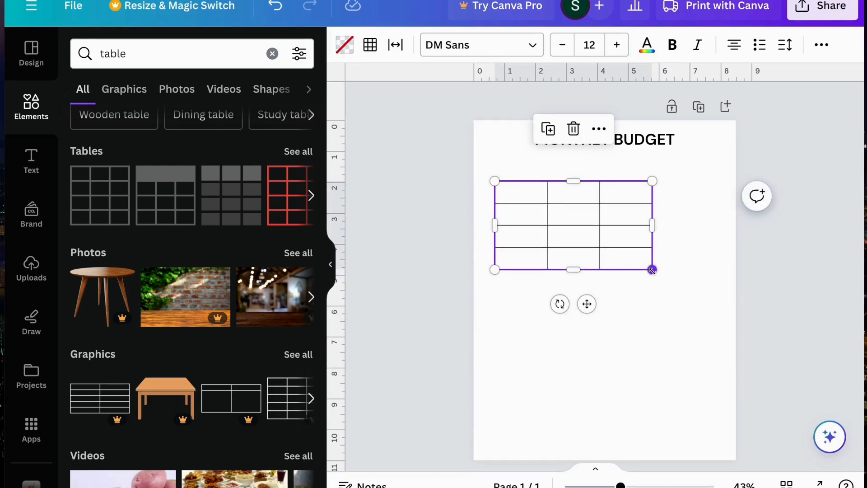
pyautogui.moveTo(653, 270); pyautogui.dragTo(601, 241)
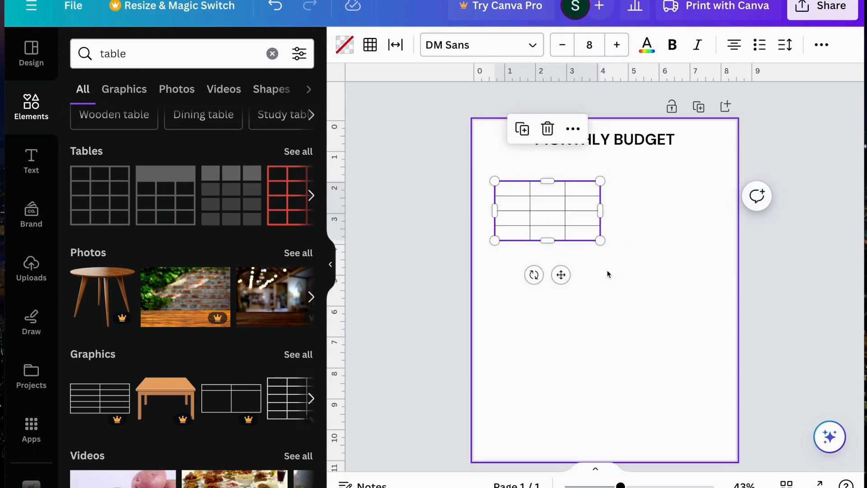
pyautogui.click(607, 269)
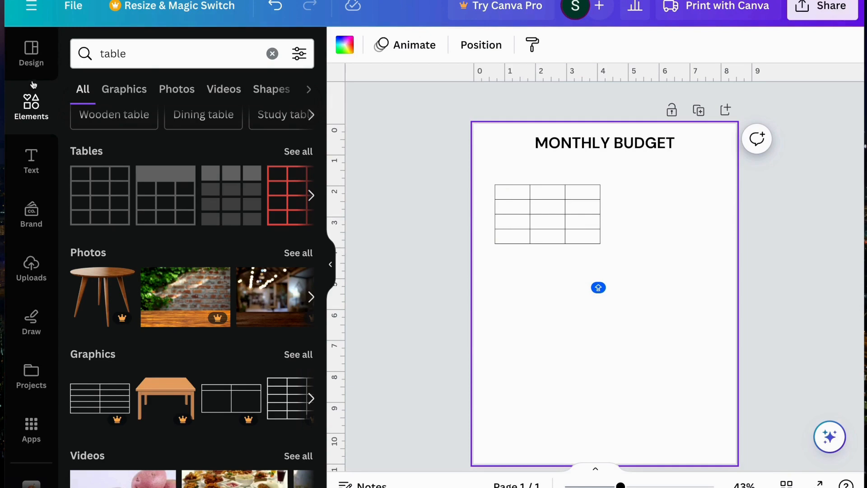
# Step: Add a square shape and reshape it into a thin header bar directly above the table, matching the table's width
pyautogui.click(33, 113)
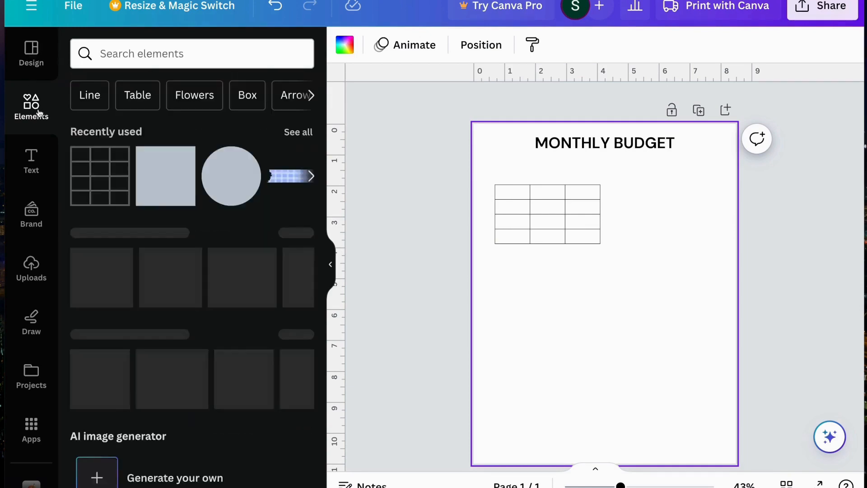
pyautogui.click(179, 194)
pyautogui.moveTo(644, 334); pyautogui.dragTo(601, 174)
pyautogui.moveTo(549, 162); pyautogui.dragTo(551, 166)
# Step: Fill the header bar above the table with the solid turquoise default color
pyautogui.click(419, 46)
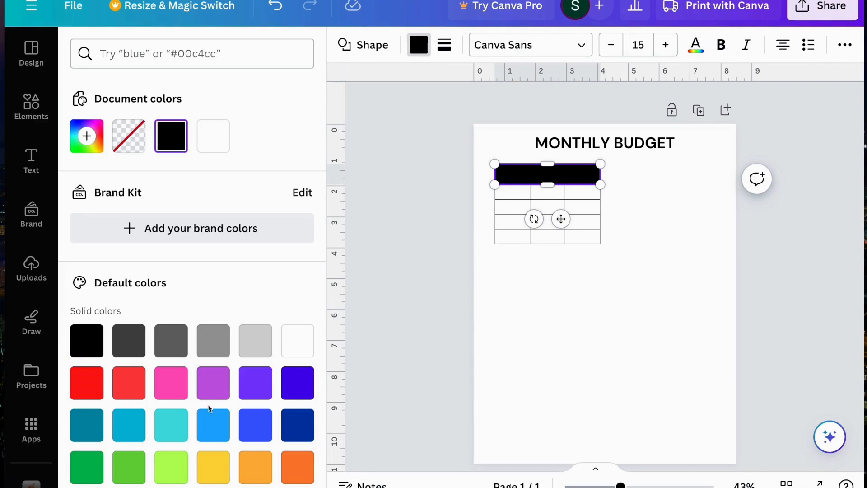
pyautogui.scroll(-3, 210, 409)
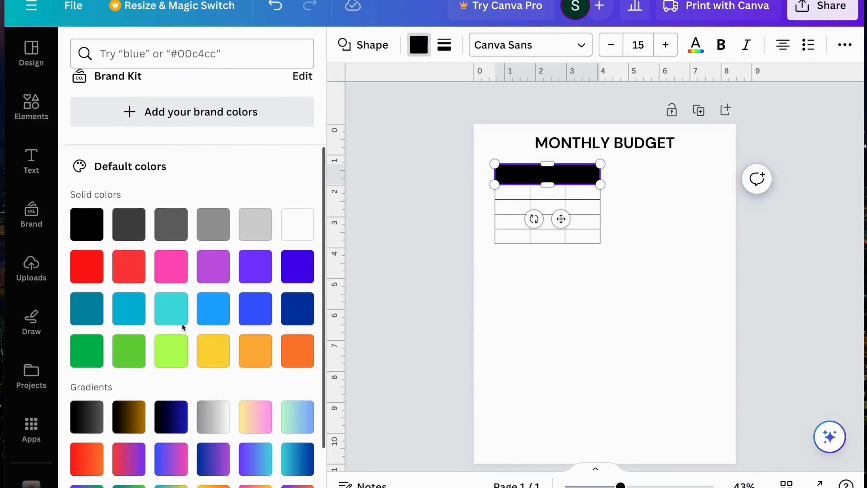
pyautogui.click(171, 309)
pyautogui.click(615, 344)
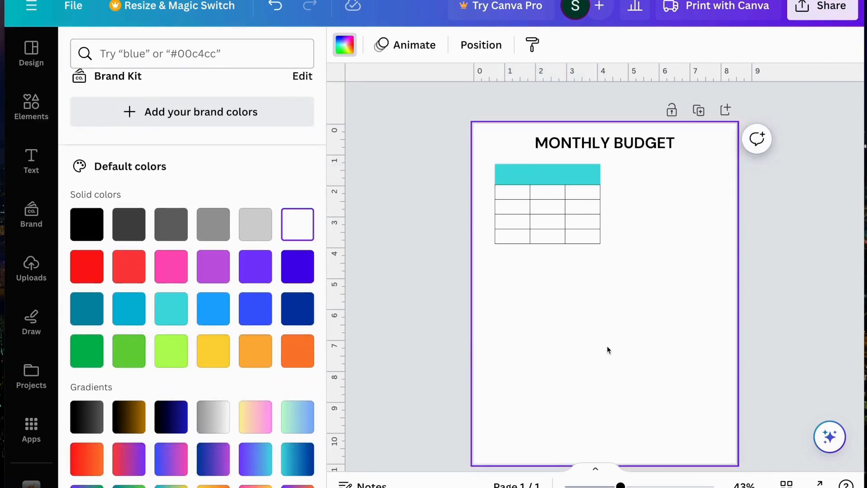
pyautogui.scroll(-1, 604, 345)
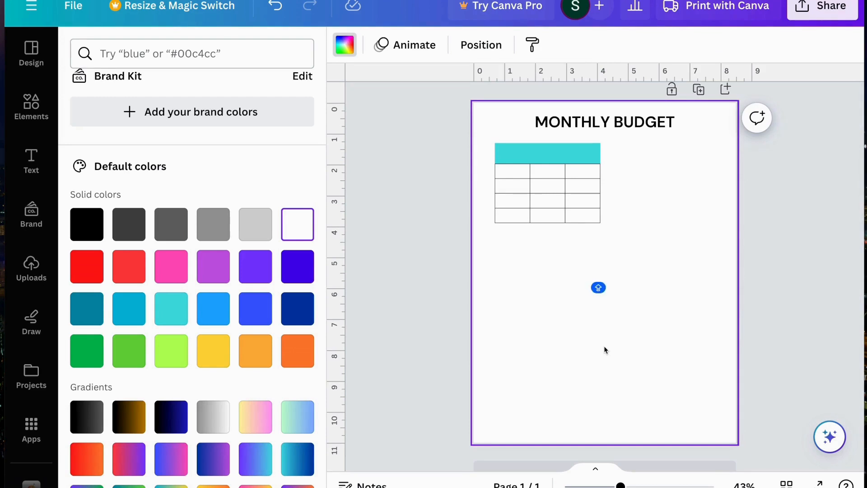
pyautogui.scroll(1, 605, 350)
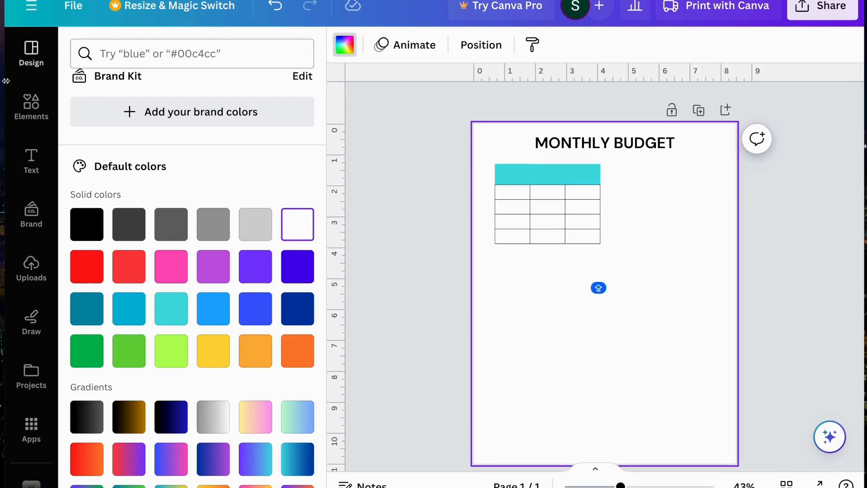
# Step: Add another square to the right of the table, aligned with the header bar's top edge, and widen it toward the page's right margin
pyautogui.click(31, 106)
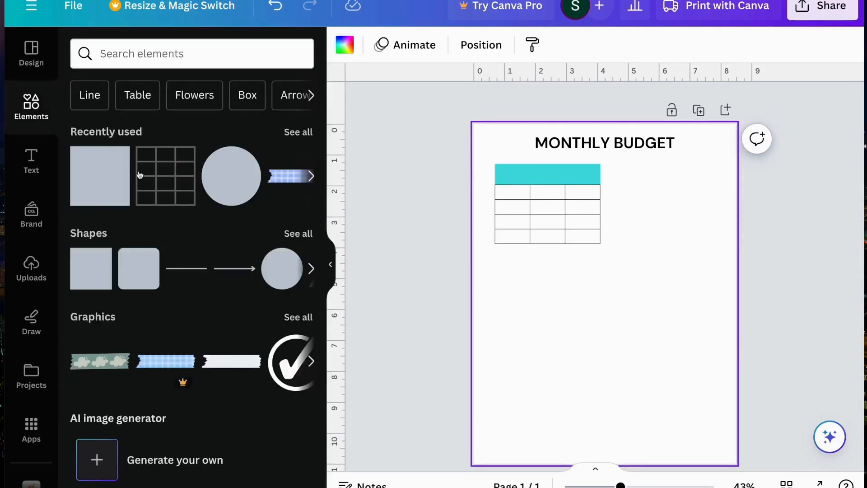
pyautogui.click(113, 182)
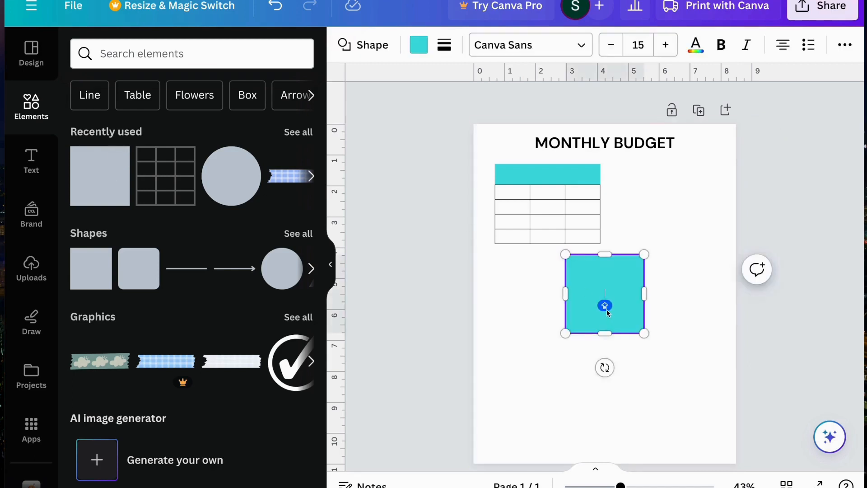
pyautogui.moveTo(606, 310); pyautogui.dragTo(652, 219)
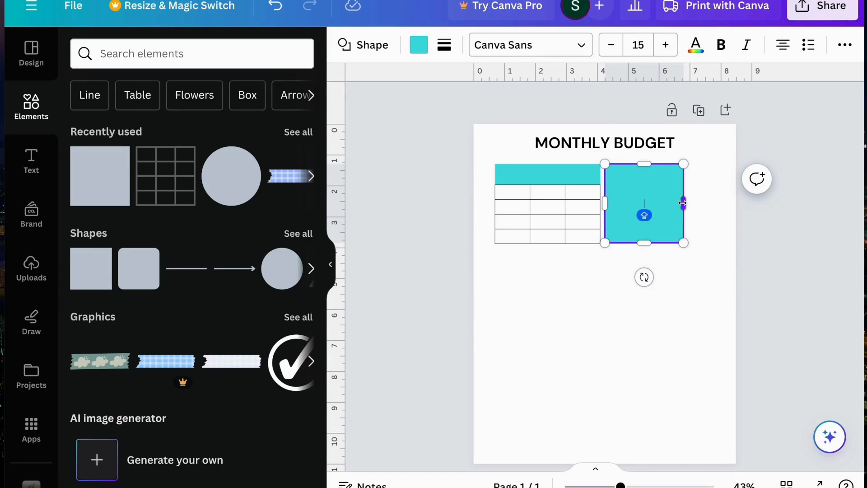
pyautogui.moveTo(683, 204); pyautogui.dragTo(717, 208)
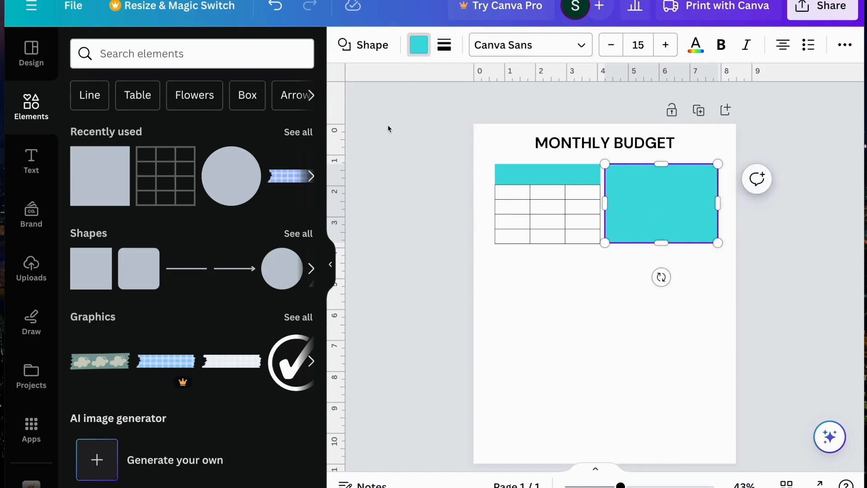
# Step: Recolor the rectangle beside the table to the custom very light grey #F1EEEE
pyautogui.click(419, 51)
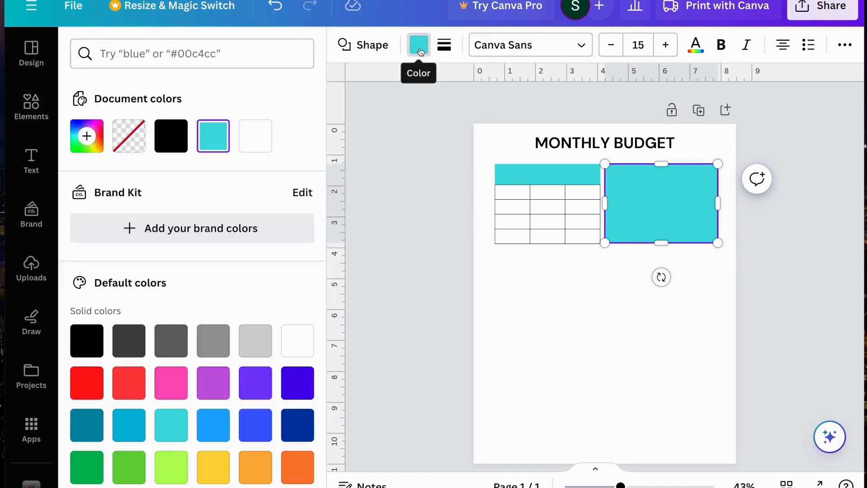
pyautogui.click(267, 344)
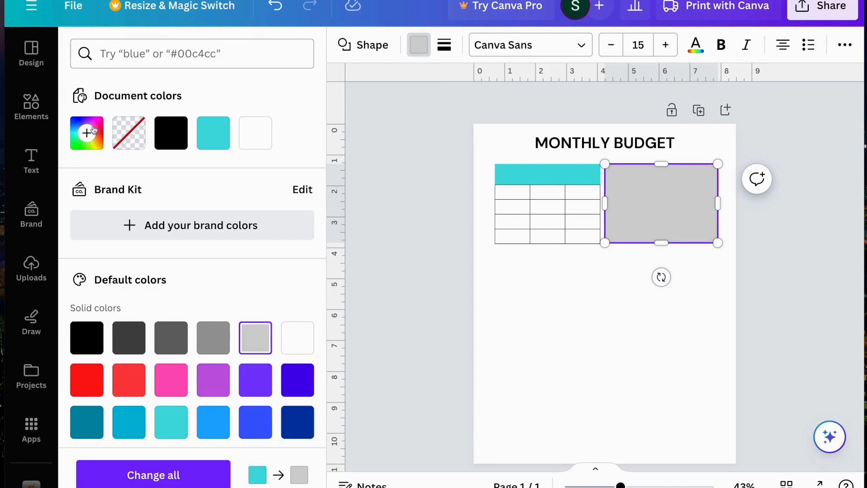
pyautogui.click(93, 131)
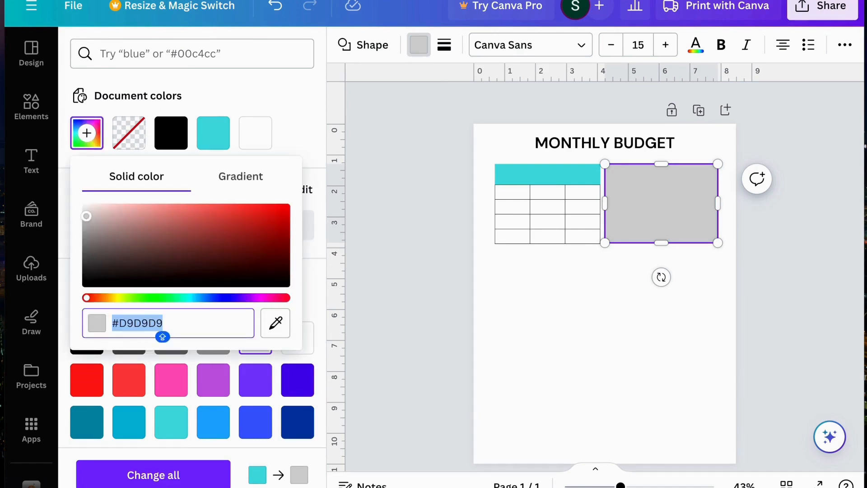
pyautogui.moveTo(86, 216); pyautogui.dragTo(86, 209)
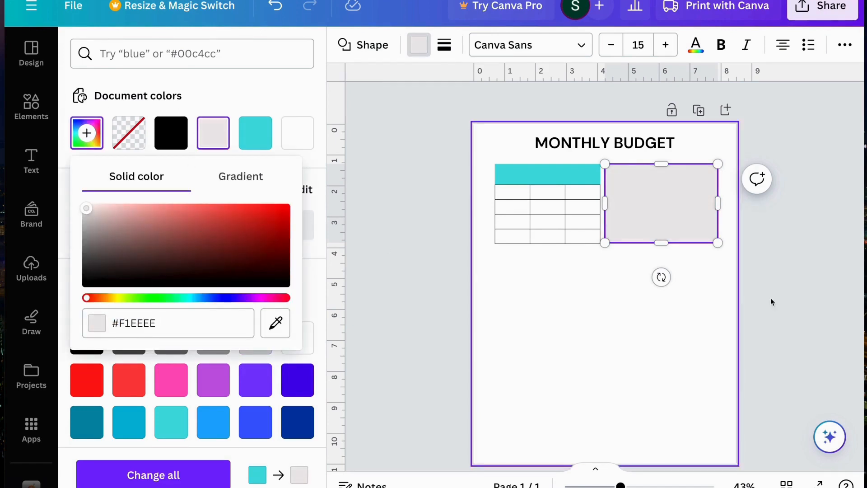
pyautogui.click(680, 294)
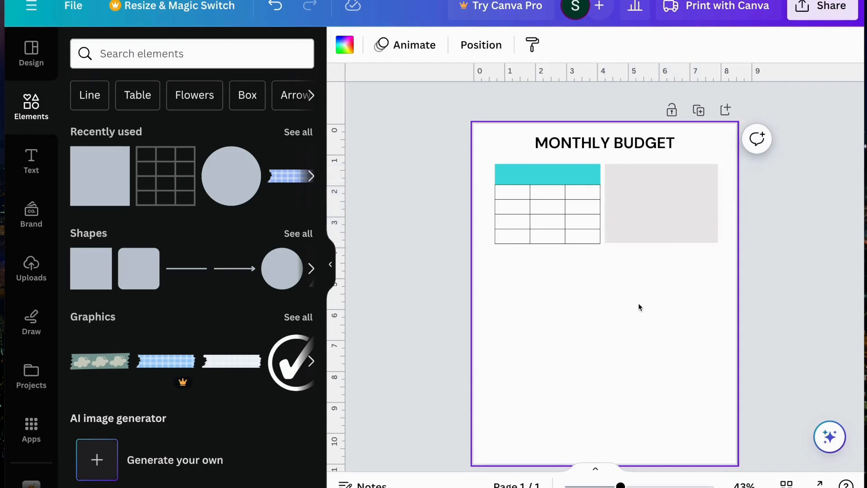
# Step: Insert a second plain table with three columns and four rows below the existing table and grey rectangle
pyautogui.click(562, 221)
pyautogui.click(599, 287)
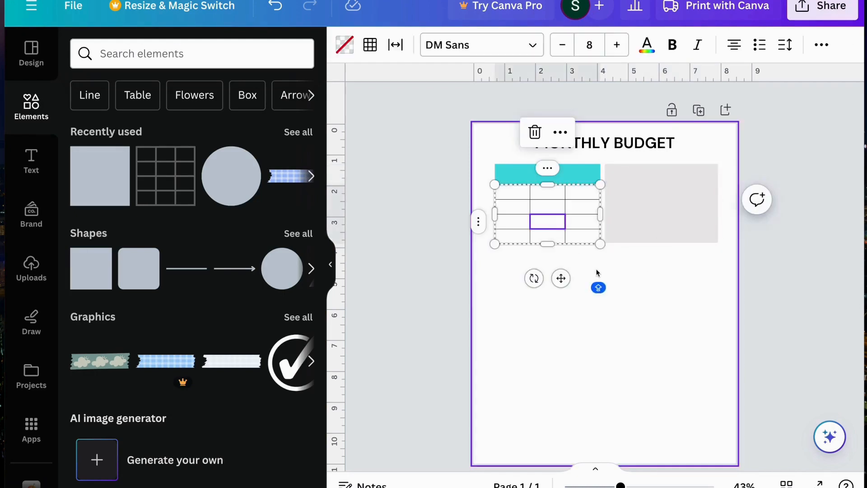
pyautogui.click(167, 181)
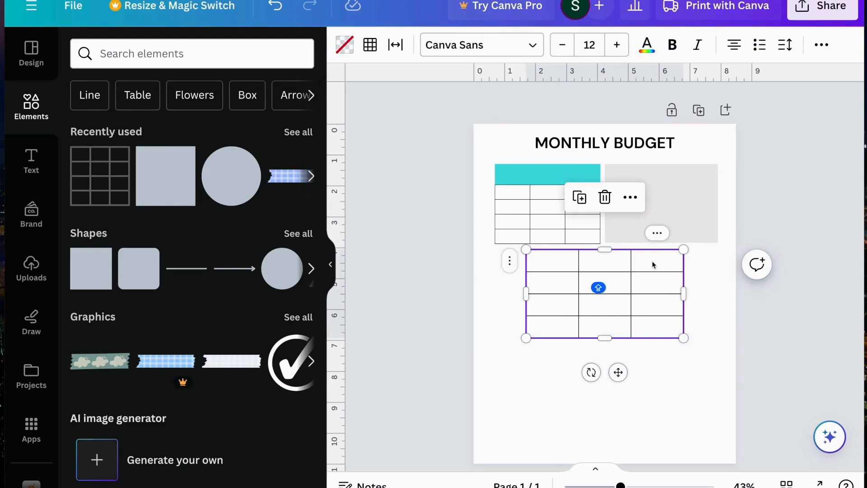
pyautogui.click(703, 302)
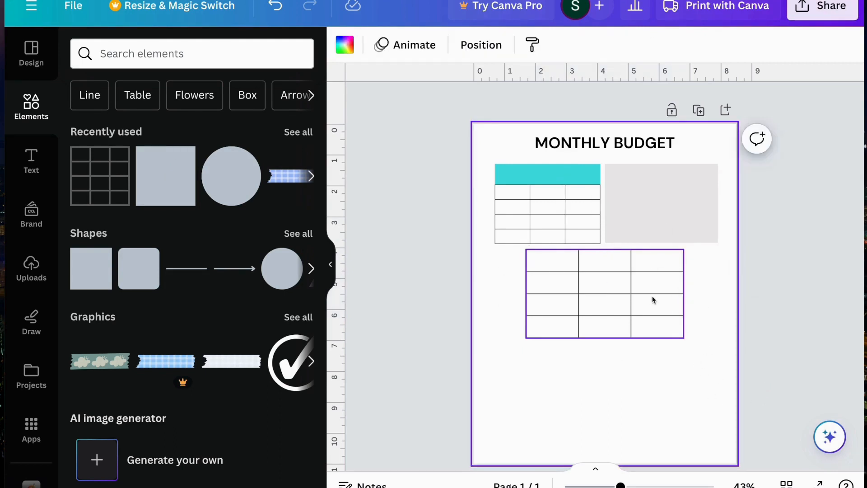
# Step: Position the second table below the first, aligned to its left edge, and scale it to match that table's width, about 3.4 by 2.3
pyautogui.moveTo(652, 300); pyautogui.dragTo(616, 316)
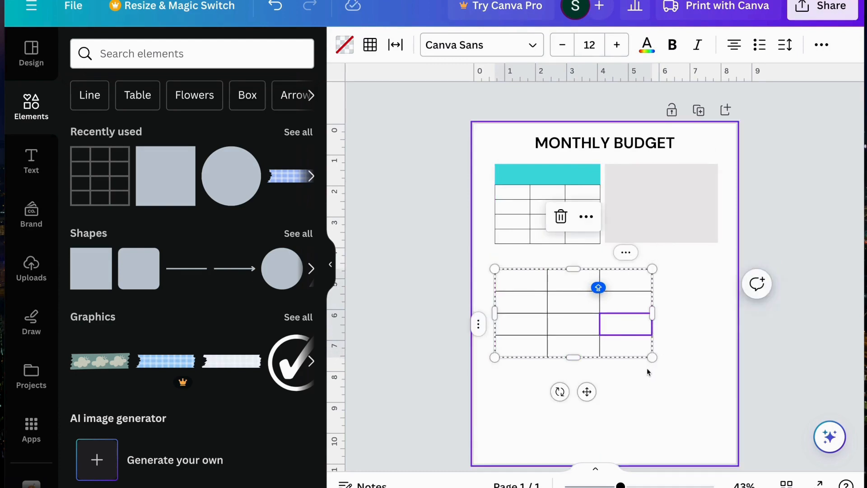
pyautogui.moveTo(653, 358); pyautogui.dragTo(600, 340)
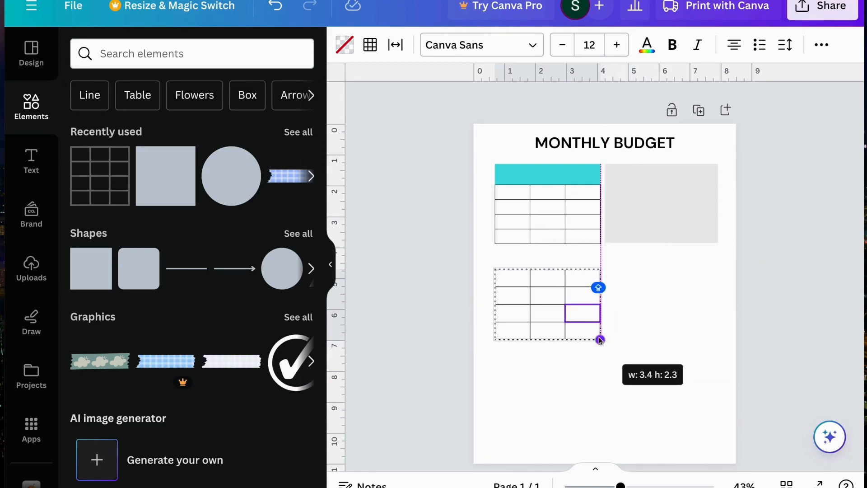
pyautogui.click(639, 306)
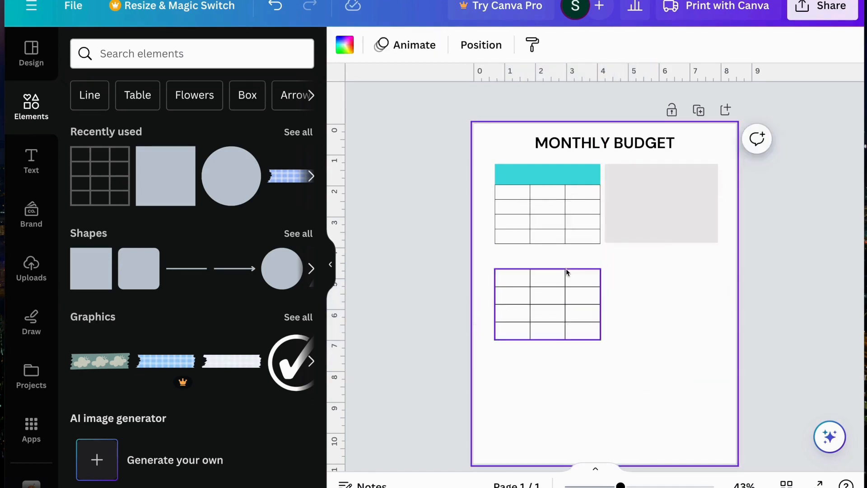
pyautogui.click(566, 268)
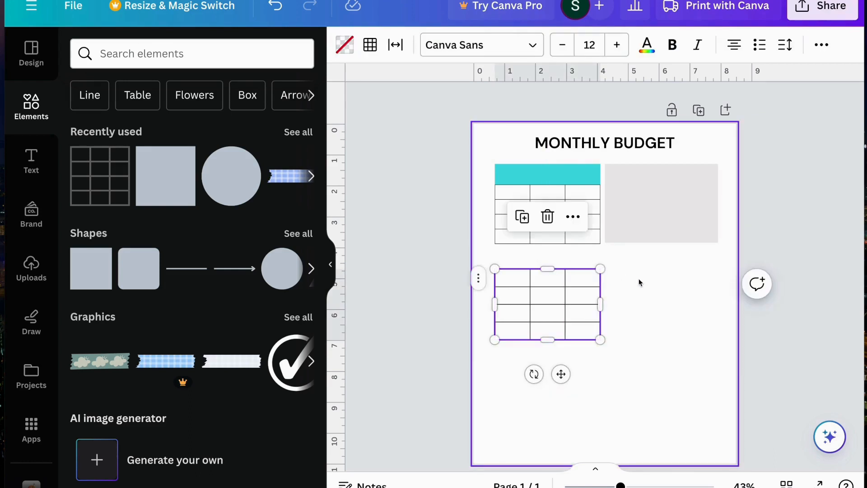
pyautogui.click(639, 283)
pyautogui.click(565, 269)
pyautogui.hotkey('ctrl', 'd')
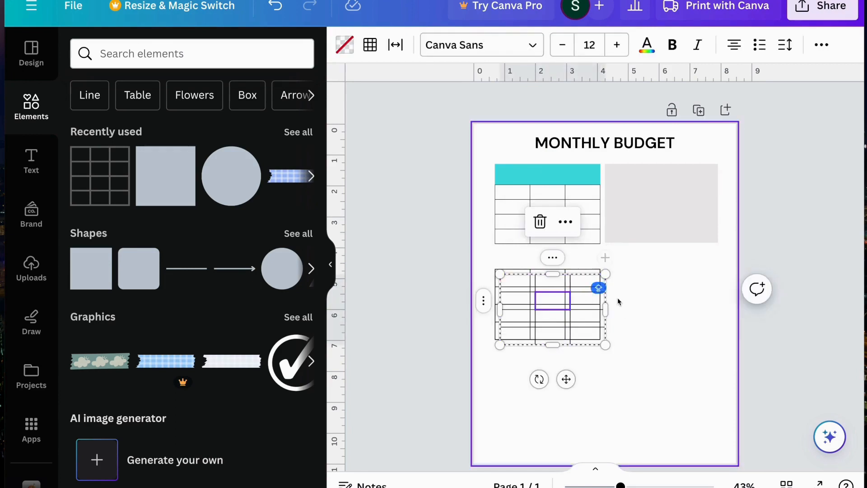
pyautogui.moveTo(606, 298)
pyautogui.mouseDown()
pyautogui.moveTo(624, 297)
pyautogui.moveTo(617, 298)
pyautogui.mouseUp()
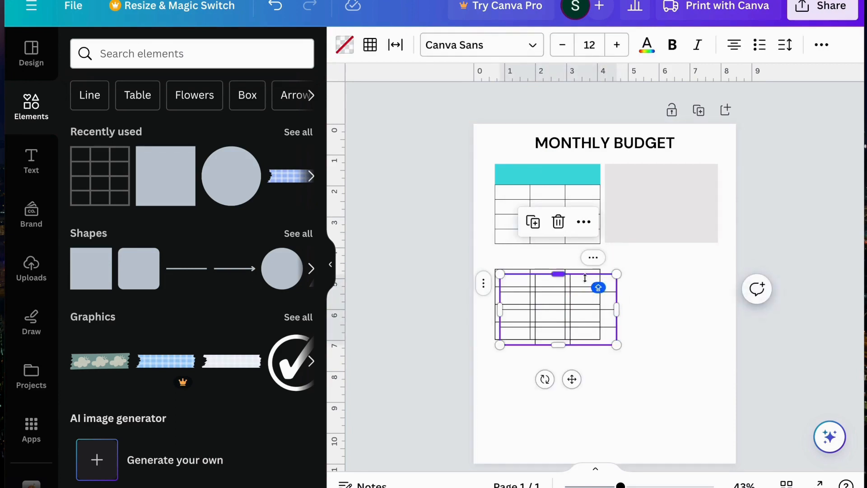
pyautogui.moveTo(555, 276); pyautogui.dragTo(562, 275)
pyautogui.moveTo(499, 315); pyautogui.dragTo(523, 310)
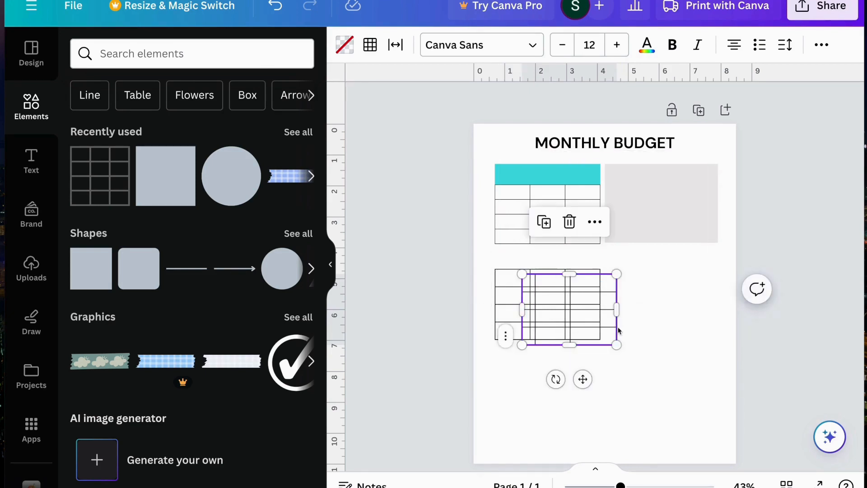
pyautogui.moveTo(616, 309); pyautogui.dragTo(586, 309)
pyautogui.press('Delete')
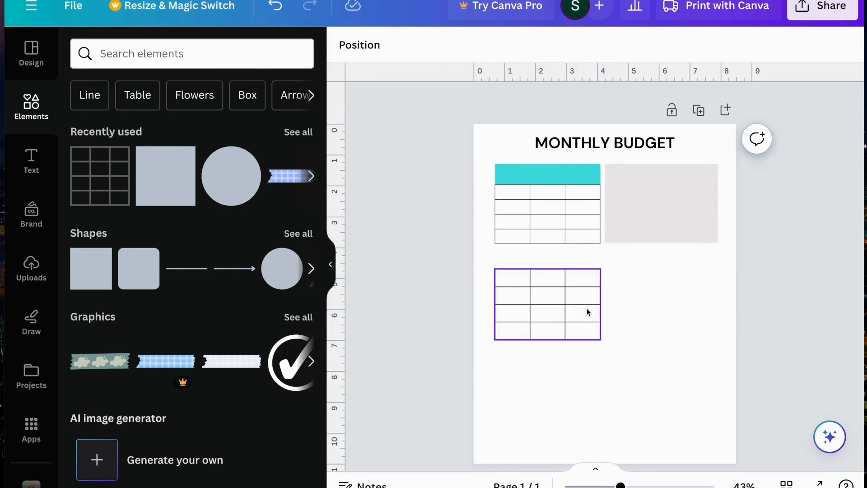
# Step: Copy the lower table to the space beneath the grey rectangle, and place copies of the turquoise header bar above both lower tables
pyautogui.moveTo(540, 290); pyautogui.dragTo(654, 302)
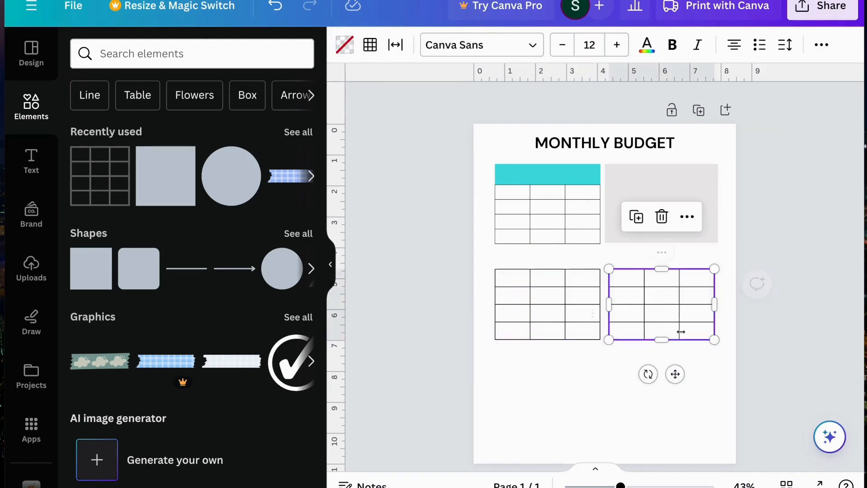
pyautogui.click(690, 349)
pyautogui.click(561, 177)
pyautogui.moveTo(560, 175); pyautogui.dragTo(666, 280)
pyautogui.click(613, 254)
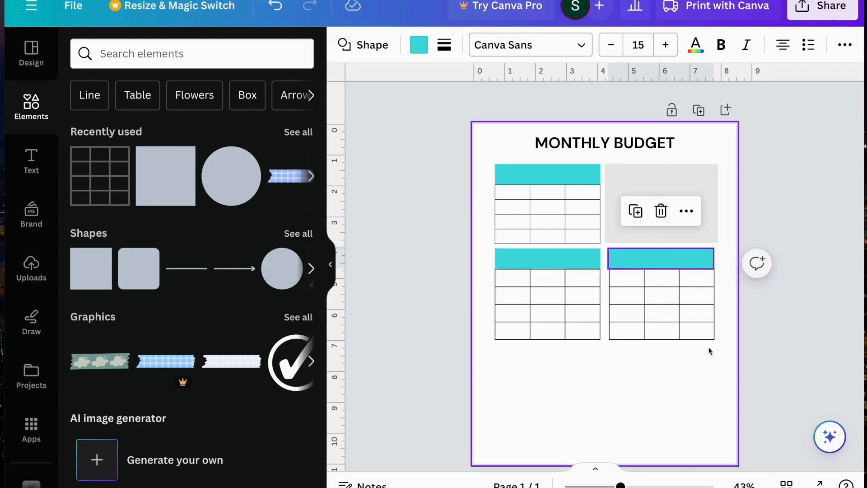
# Step: Recolor the header bar of the lower-left table to the custom light purple #E9BFFD
pyautogui.click(554, 258)
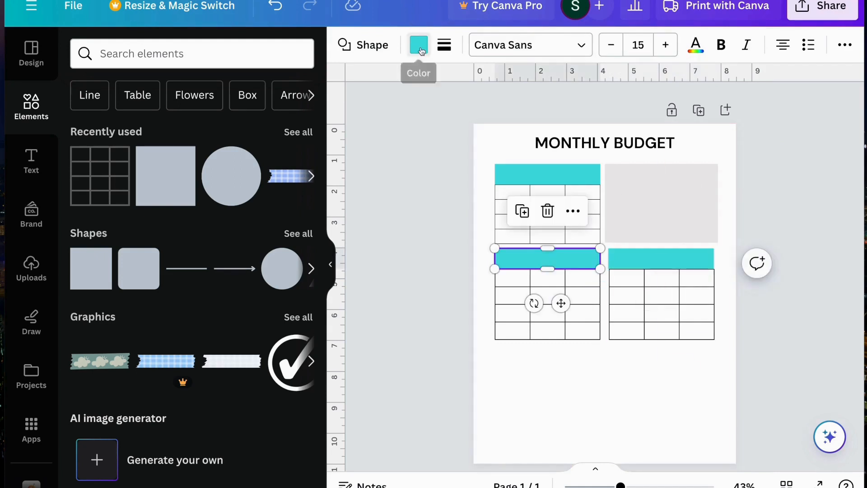
pyautogui.click(419, 45)
pyautogui.click(82, 144)
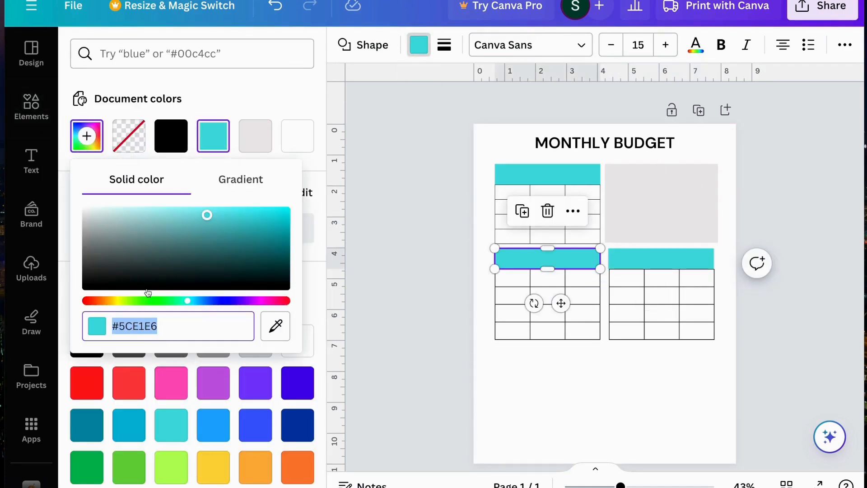
pyautogui.moveTo(192, 304); pyautogui.dragTo(244, 308)
pyautogui.click(135, 212)
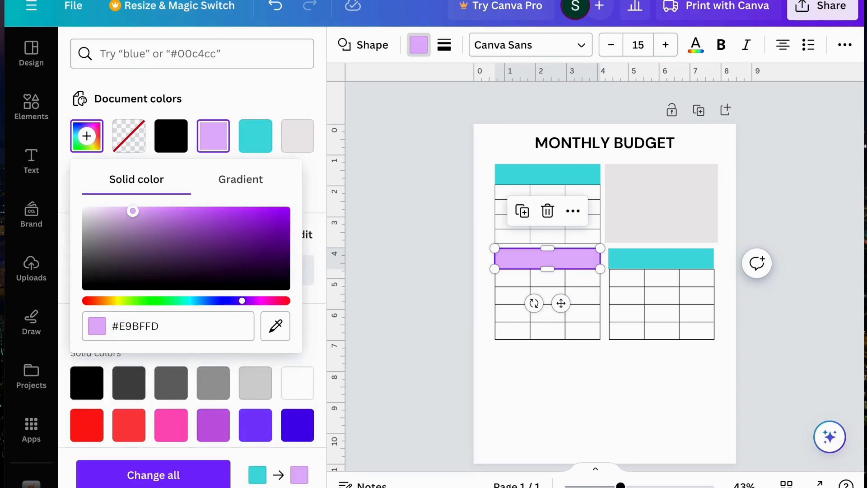
# Step: Recolor the header bar of the lower-right table to the custom light green #E8FDBC
pyautogui.click(633, 265)
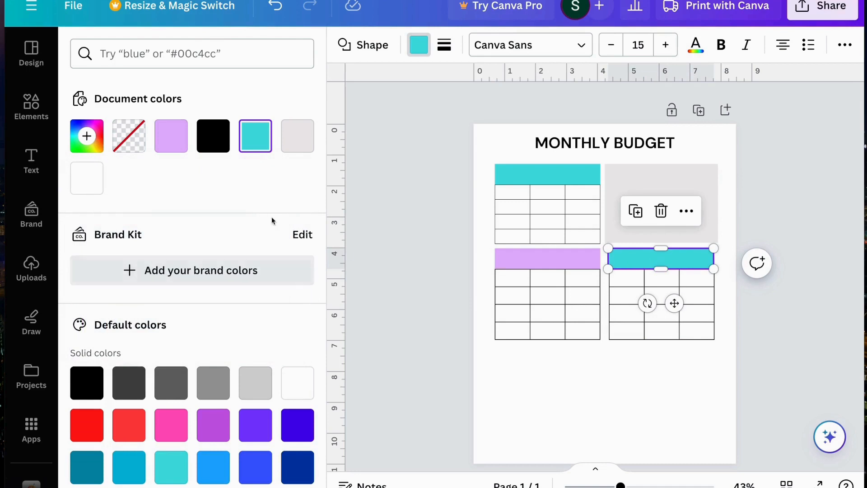
pyautogui.click(82, 138)
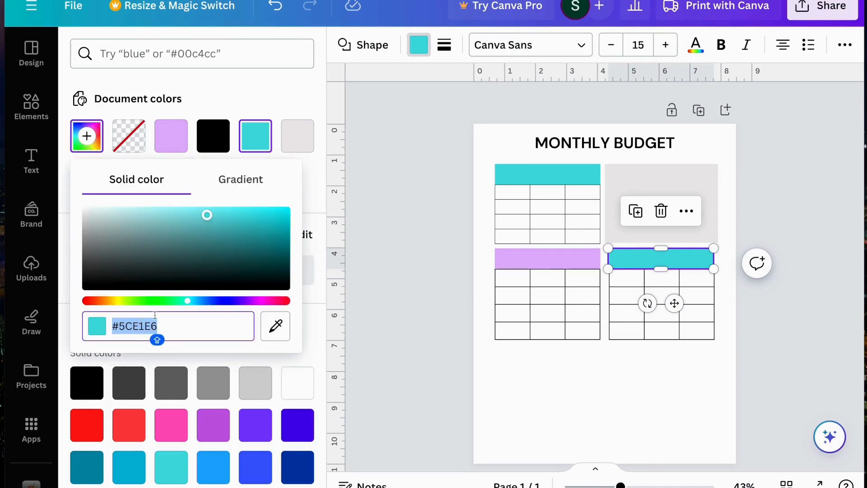
pyautogui.moveTo(192, 303); pyautogui.dragTo(131, 303)
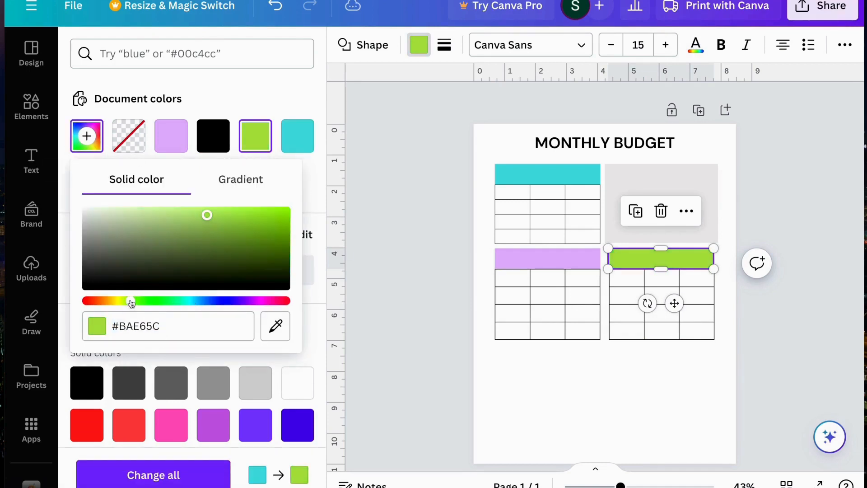
pyautogui.click(137, 212)
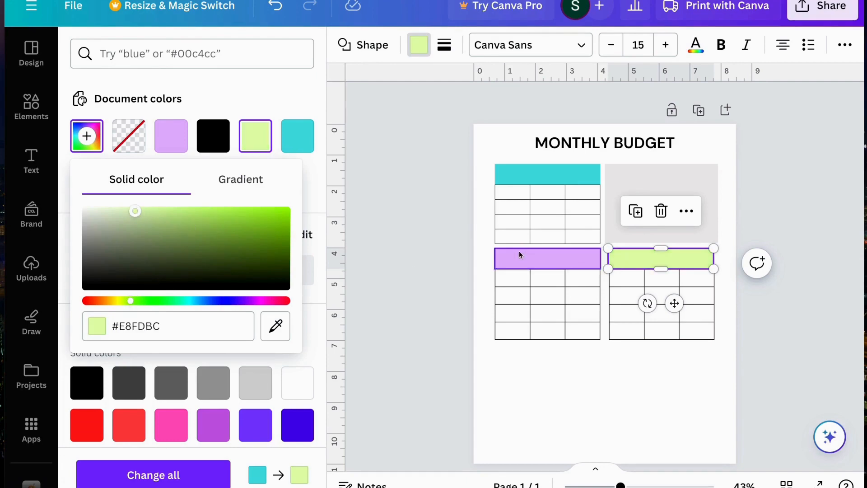
# Step: Lighten the header bar of the upper table to the custom pale cyan #ABF8FA
pyautogui.click(527, 176)
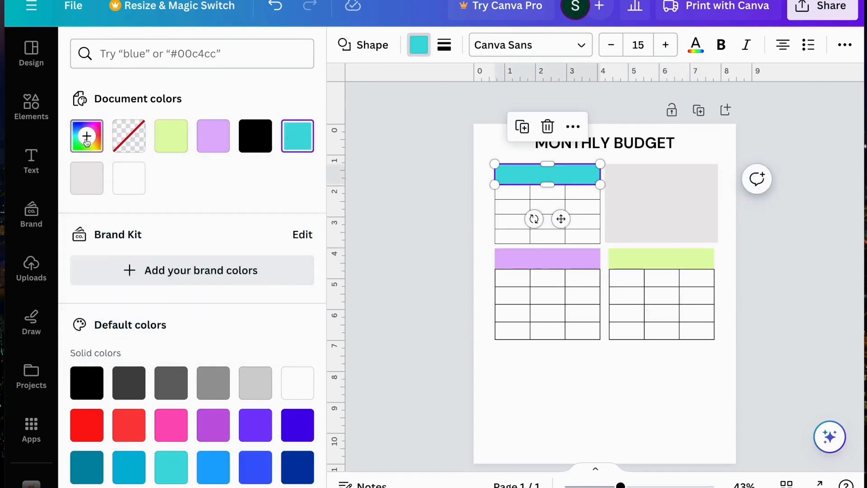
pyautogui.click(86, 136)
pyautogui.click(160, 210)
pyautogui.moveTo(155, 206); pyautogui.dragTo(137, 206)
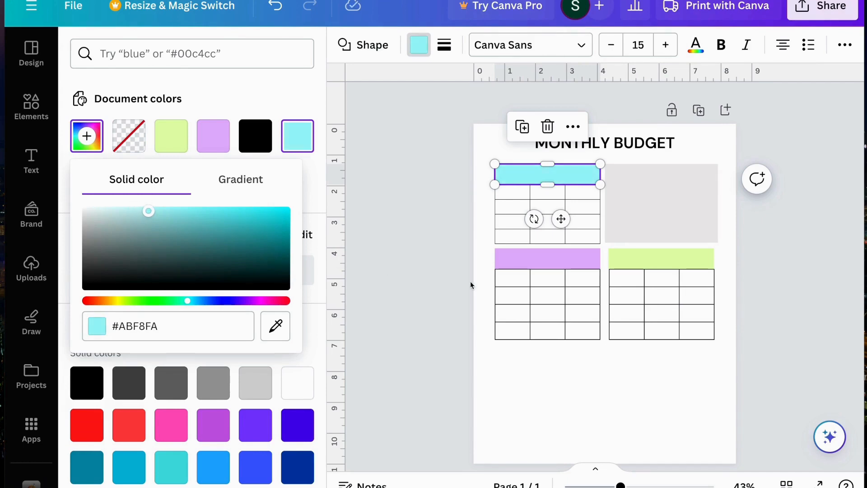
pyautogui.click(442, 282)
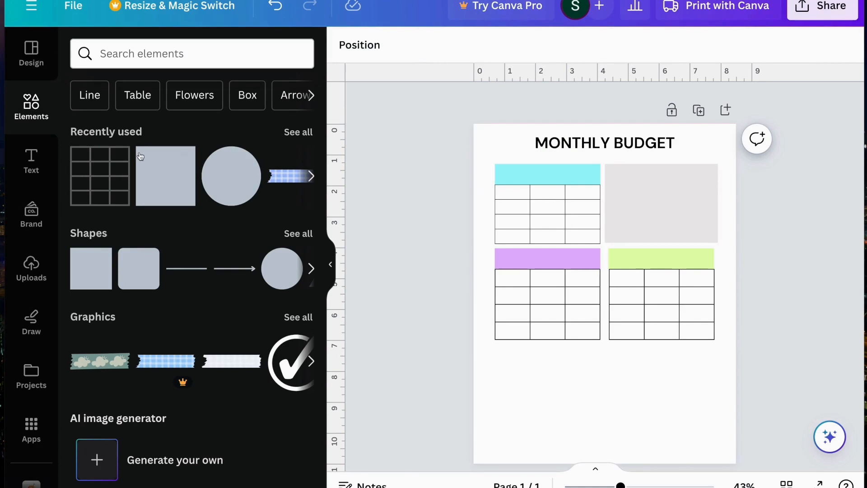
# Step: Add a body text box on the upper table's cyan header bar and replace its text with INCOME
pyautogui.click(31, 160)
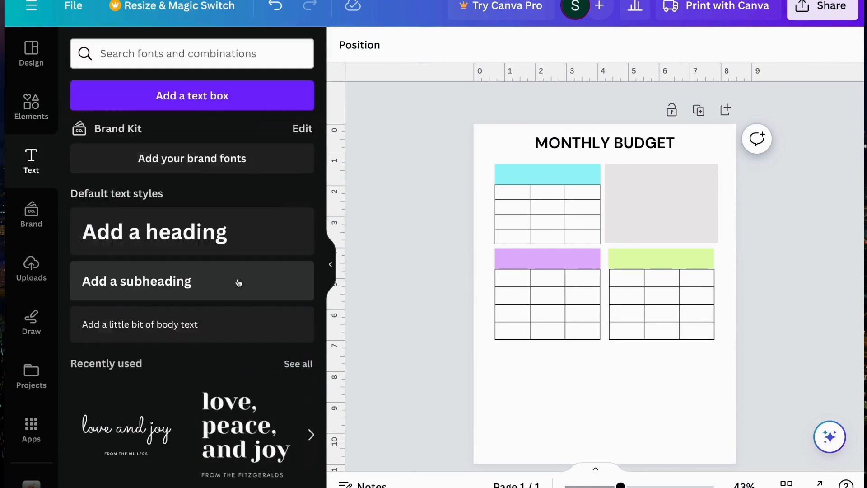
pyautogui.click(186, 331)
pyautogui.click(661, 360)
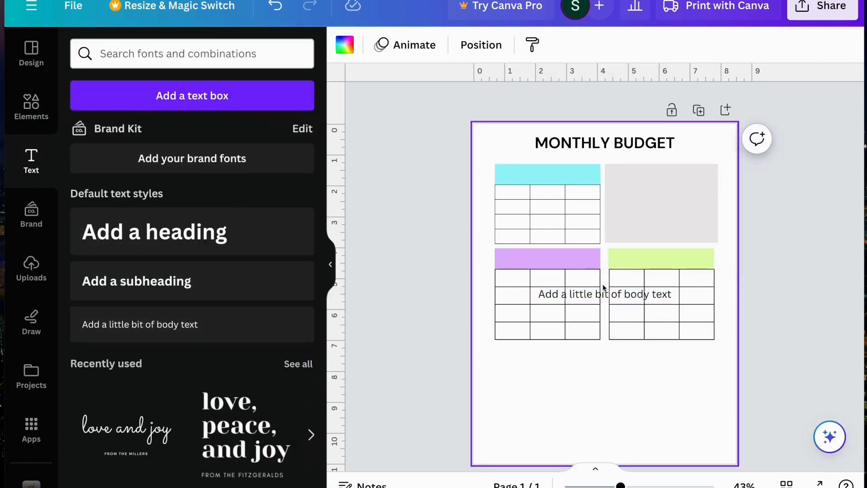
pyautogui.moveTo(609, 300); pyautogui.dragTo(570, 180)
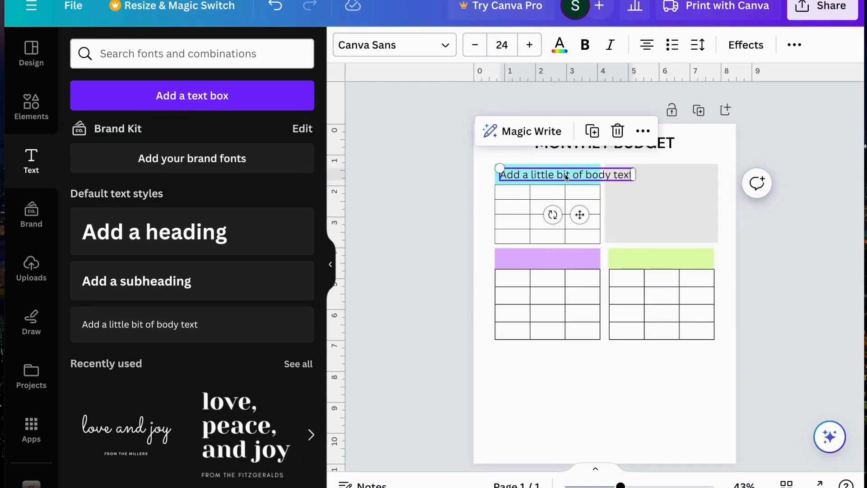
pyautogui.doubleClick(570, 176)
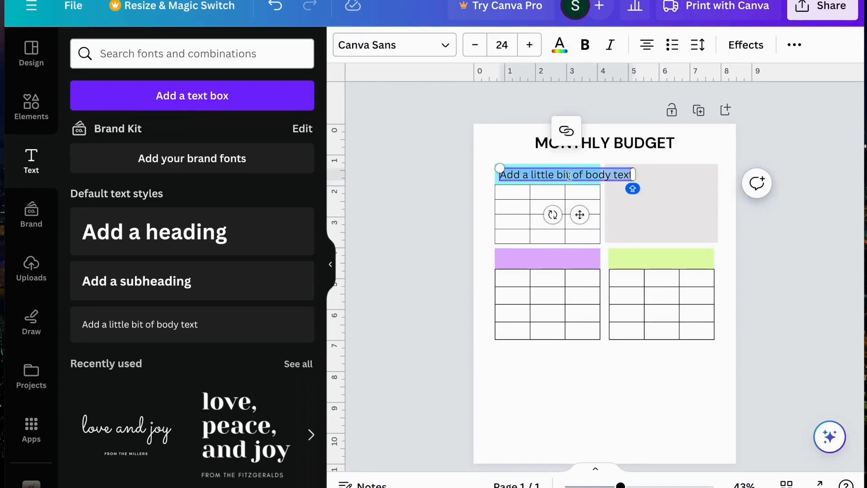
pyautogui.write('M')
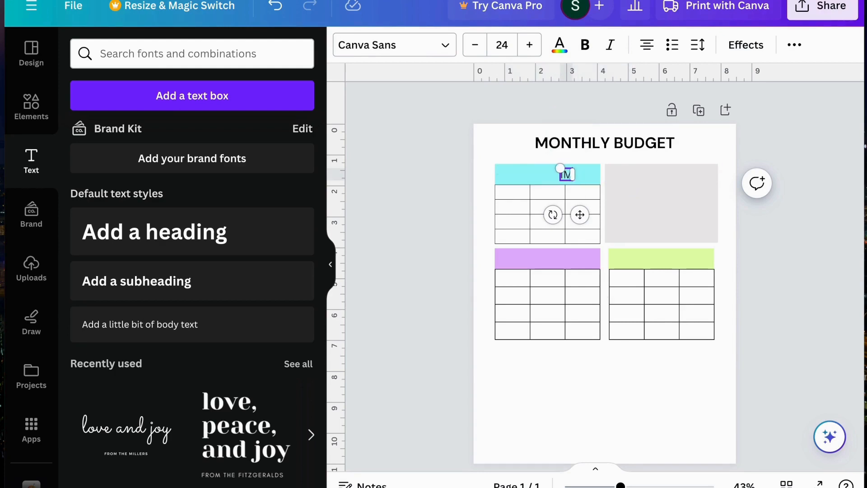
pyautogui.write('INCOME')
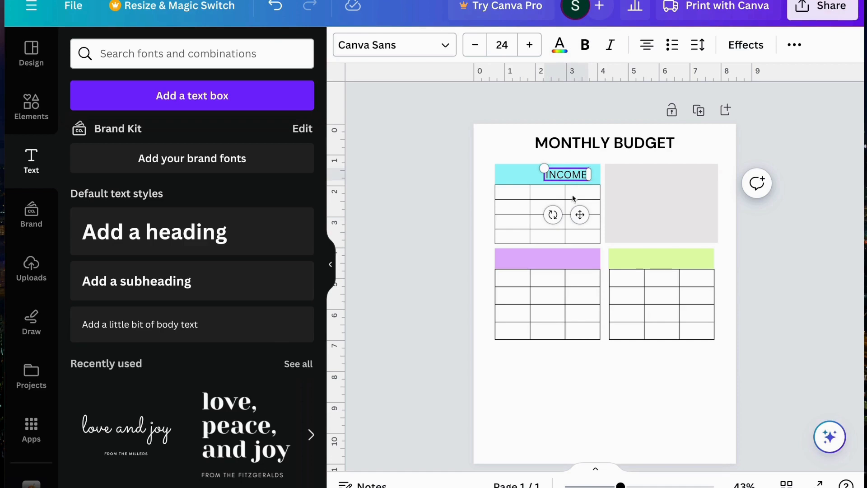
pyautogui.click(776, 227)
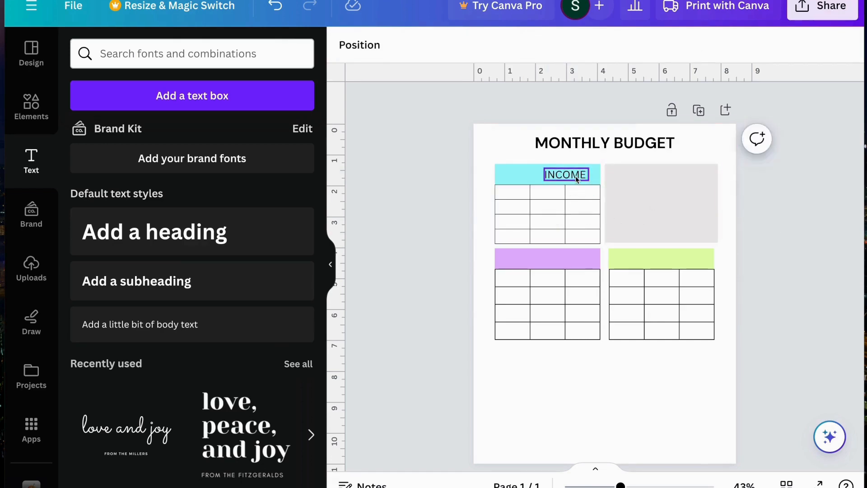
# Step: Move the INCOME label to the left end of the header bar and format it in DM Sans at size 12
pyautogui.moveTo(576, 178); pyautogui.dragTo(532, 176)
pyautogui.click(393, 45)
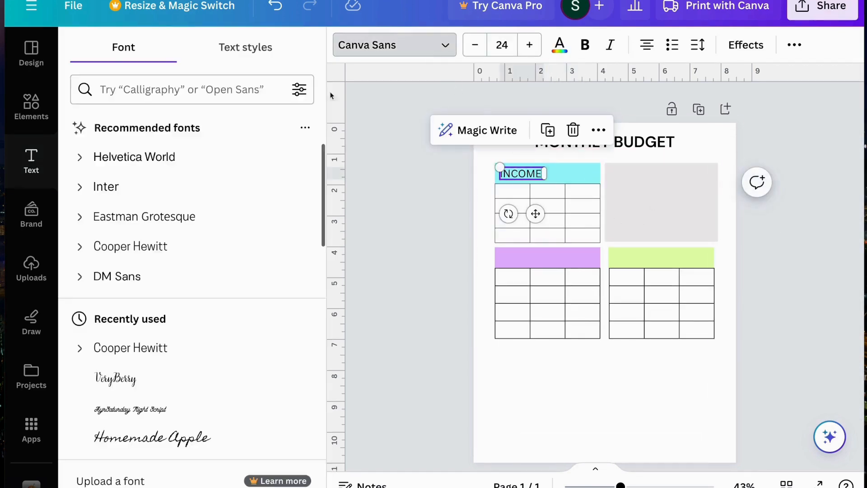
pyautogui.click(246, 244)
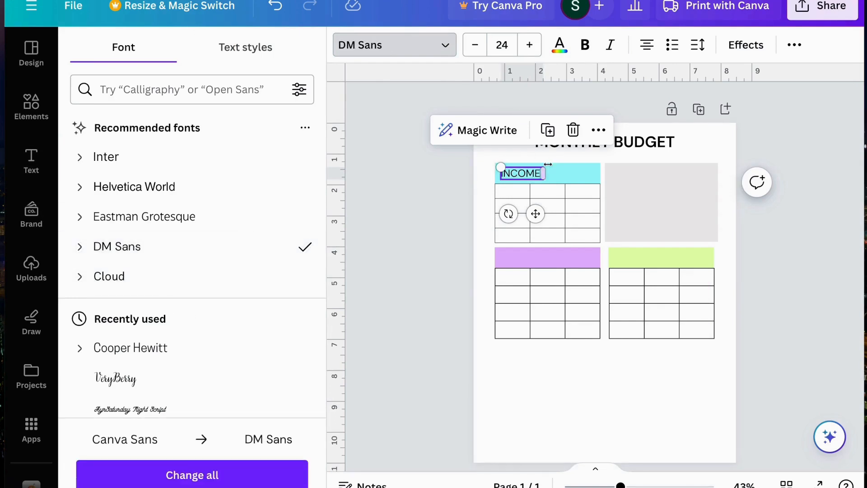
pyautogui.click(504, 45)
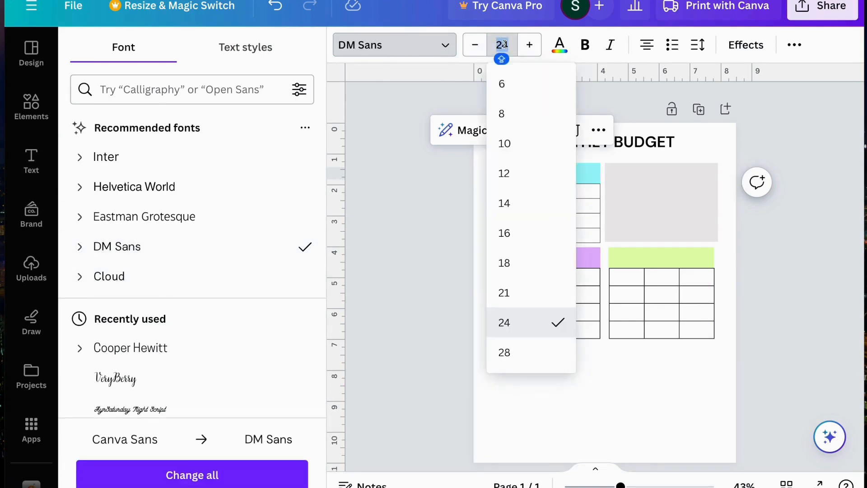
pyautogui.click(507, 173)
pyautogui.click(822, 280)
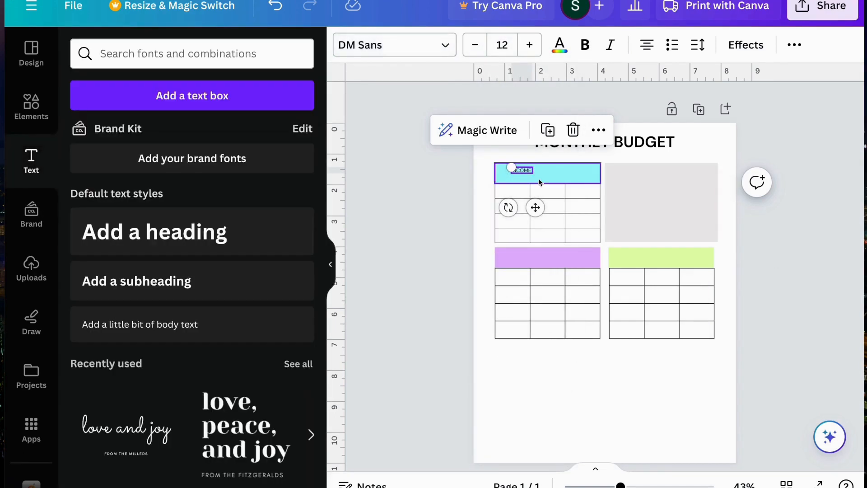
# Step: Shift the INCOME label to the header bar's lower-left corner, above the first column, and increase its font size to 14
pyautogui.click(437, 180)
pyautogui.moveTo(521, 171); pyautogui.dragTo(509, 177)
pyautogui.click(776, 235)
pyautogui.click(509, 179)
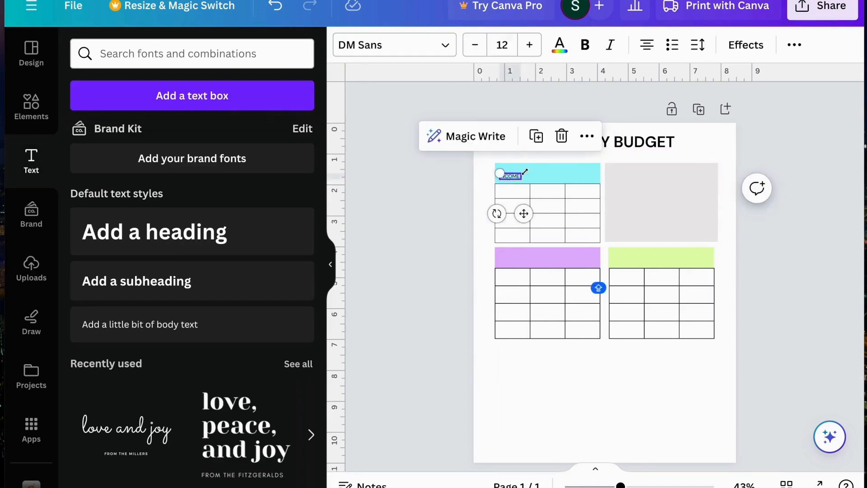
pyautogui.click(529, 45)
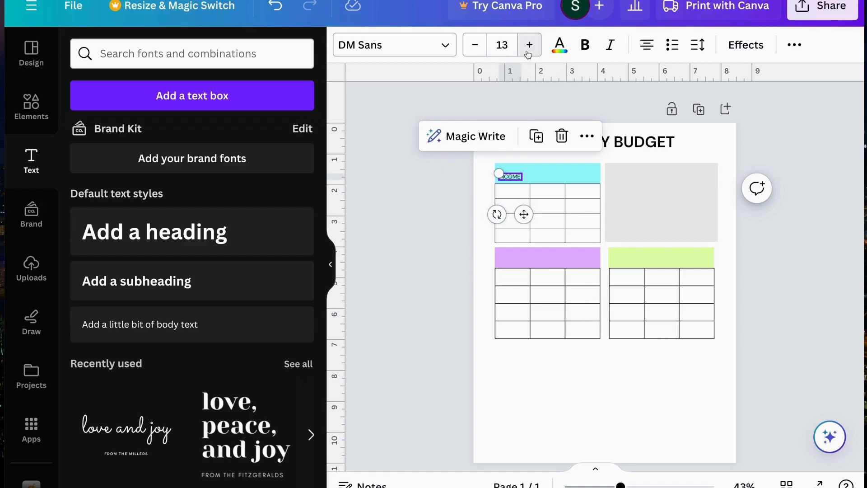
pyautogui.click(530, 44)
pyautogui.click(791, 254)
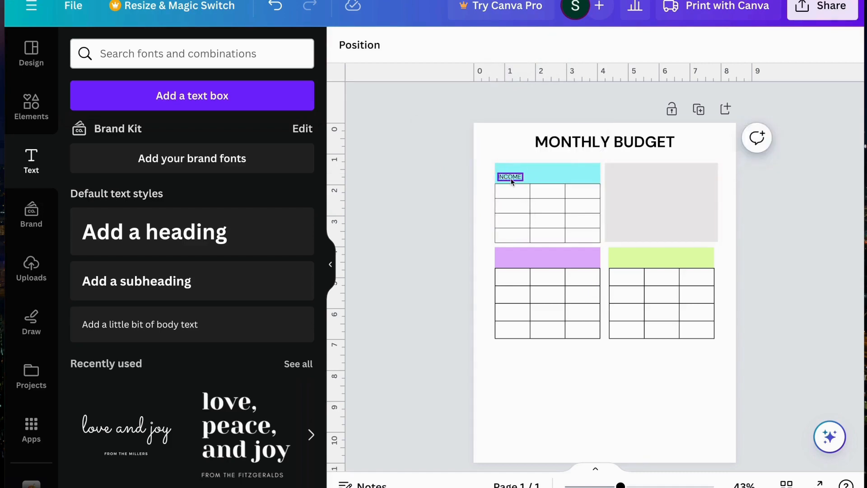
# Step: Duplicate the INCOME label above the second column on the cyan header bar and replace its text with AMOUNT
pyautogui.moveTo(512, 181); pyautogui.dragTo(551, 181)
pyautogui.doubleClick(551, 175)
pyautogui.press('BackSpace')
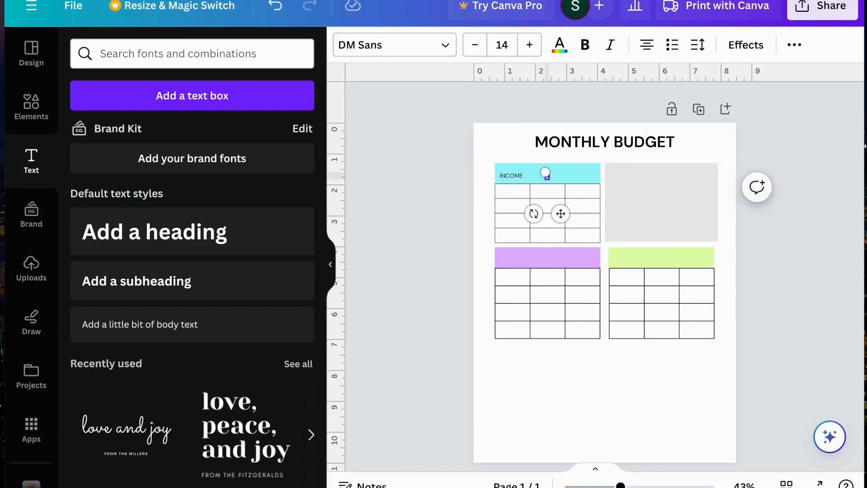
pyautogui.click(372, 180)
pyautogui.scroll(-1, 589, 181)
pyautogui.click(589, 178)
pyautogui.scroll(1, 589, 179)
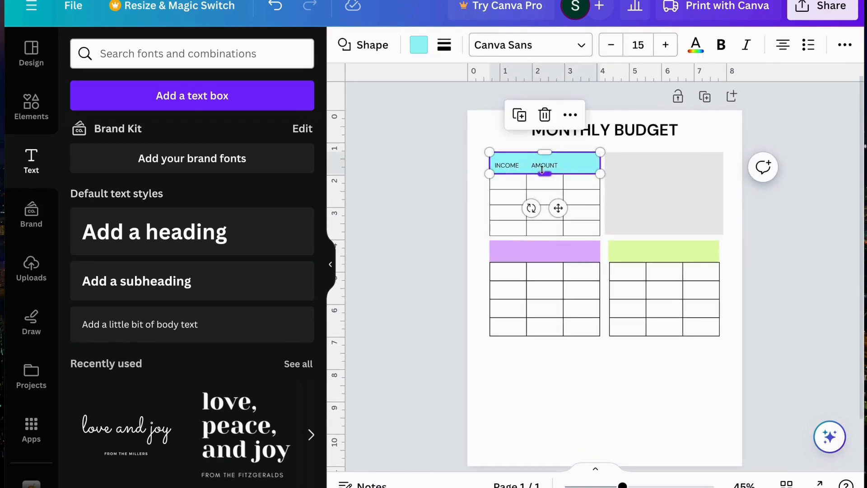
# Step: Duplicate the AMOUNT label above the third column on the cyan header bar and replace its text with DATE
pyautogui.click(433, 173)
pyautogui.moveTo(542, 166); pyautogui.dragTo(584, 168)
pyautogui.scroll(-1, 577, 170)
pyautogui.scroll(1, 582, 171)
pyautogui.scroll(-1, 580, 171)
pyautogui.scroll(1, 585, 168)
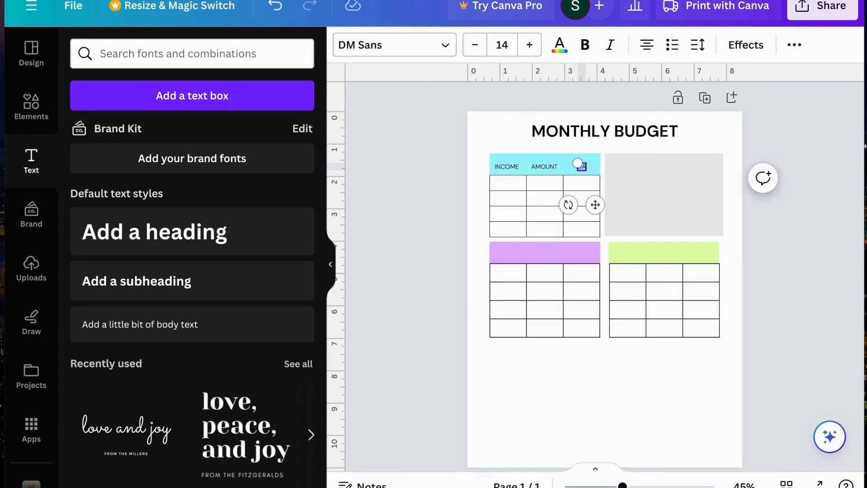
pyautogui.click(555, 191)
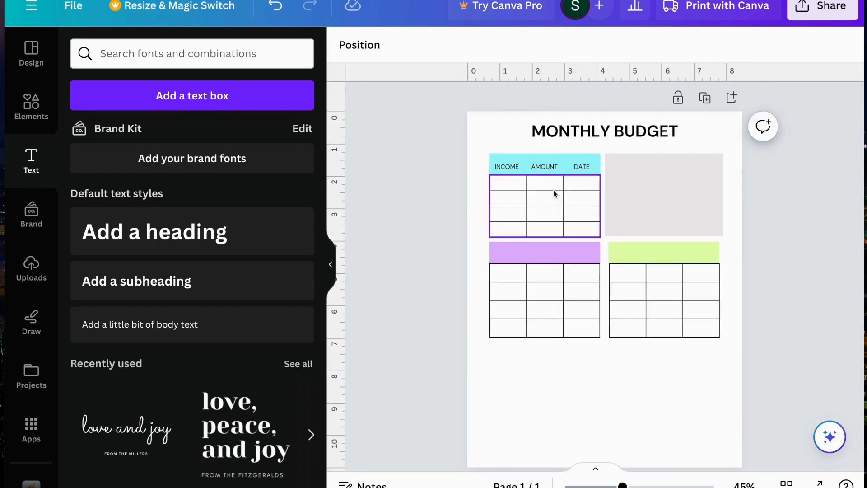
# Step: Copy the INCOME, AMOUNT and DATE labels together onto the purple header bar, aligned with the originals
pyautogui.click(516, 171)
pyautogui.keyDown('shift'); pyautogui.click(553, 169); pyautogui.keyUp('shift')
pyautogui.keyDown('shift'); pyautogui.click(586, 169); pyautogui.keyUp('shift')
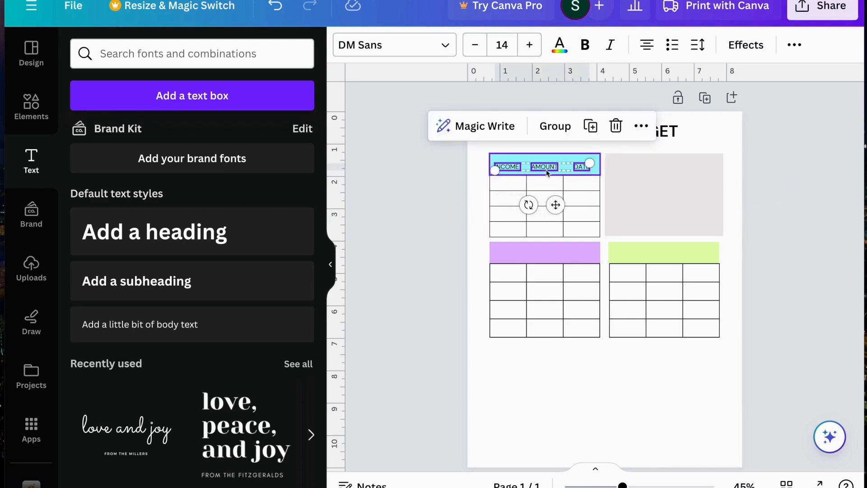
pyautogui.moveTo(546, 168); pyautogui.dragTo(544, 255)
pyautogui.click(513, 254)
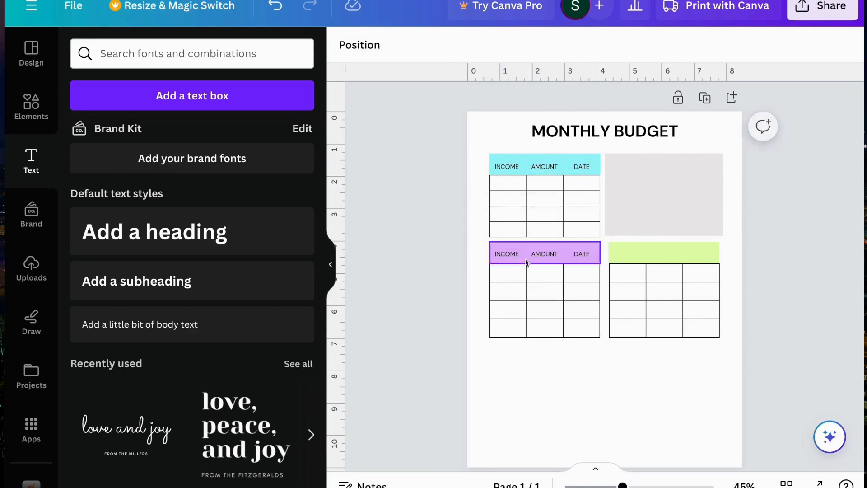
# Step: Replace the INCOME text on the purple header bar with FIXED EXPENSES
pyautogui.doubleClick(510, 257)
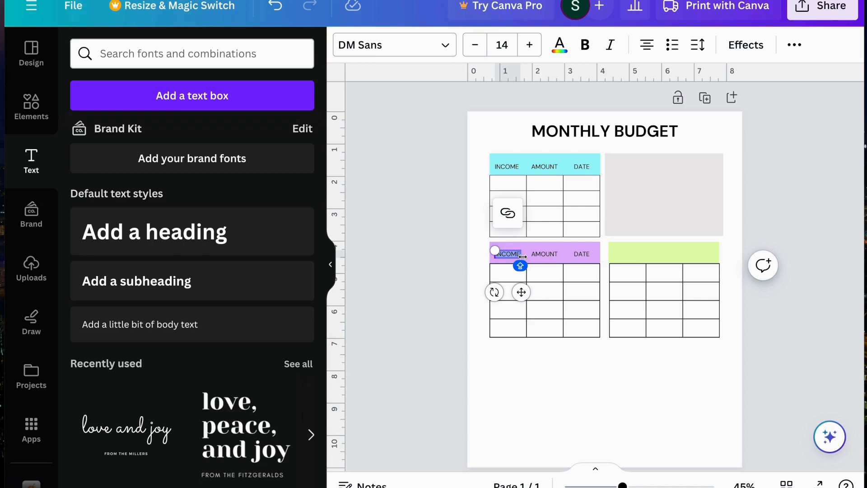
pyautogui.press('BackSpace')
pyautogui.write('EX')
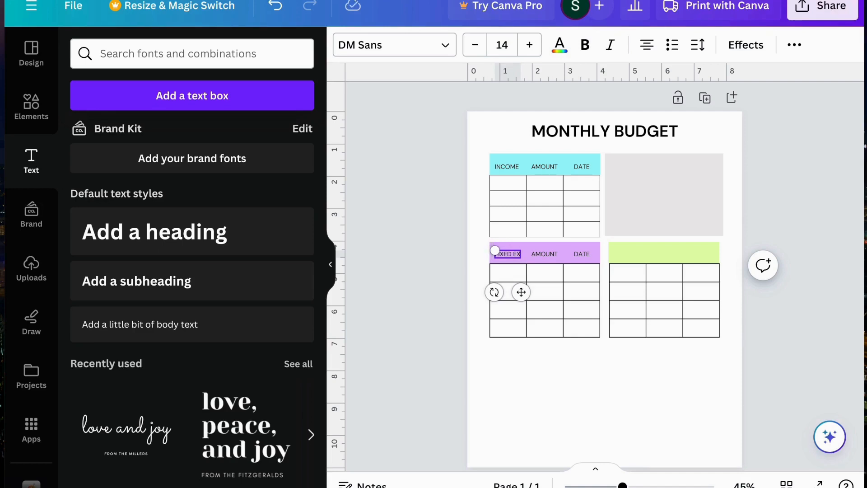
pyautogui.write('PENSES')
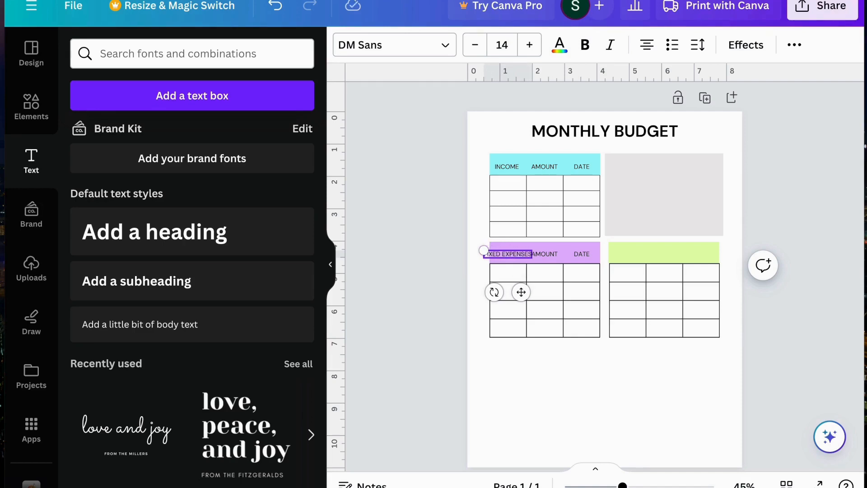
pyautogui.click(471, 315)
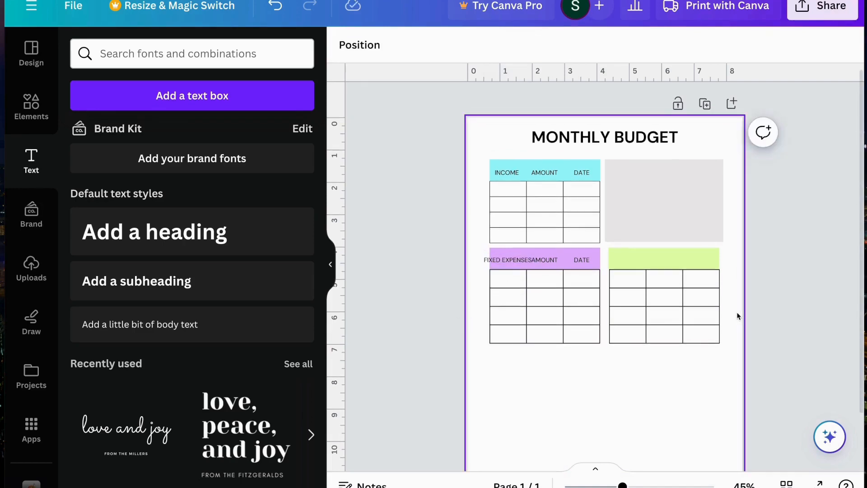
# Step: Space out the three labels on the purple header bar and shift the table's second column divider right to fall between AMOUNT and DATE
pyautogui.moveTo(551, 261); pyautogui.dragTo(575, 287)
pyautogui.click(555, 266)
pyautogui.press('super+z')
pyautogui.click(558, 307)
pyautogui.click(563, 287)
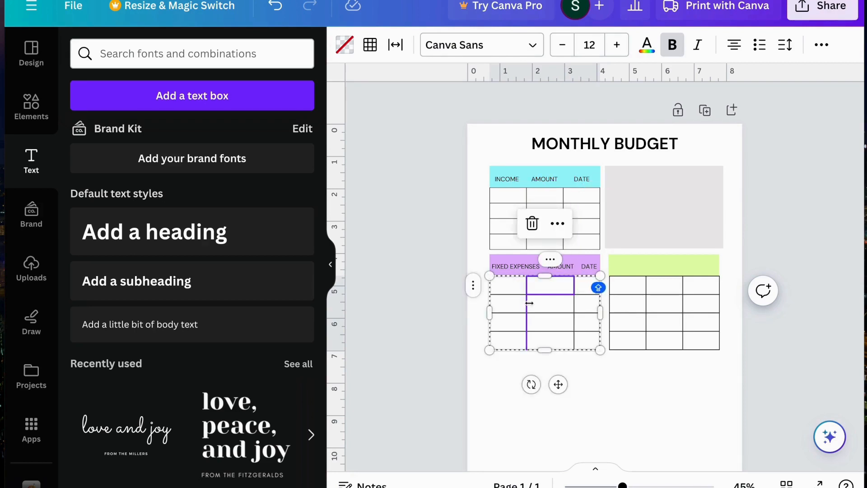
pyautogui.press('Escape')
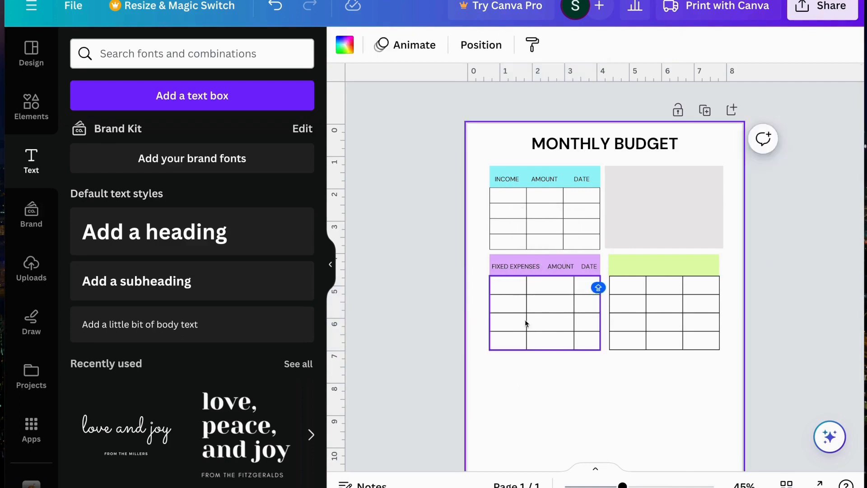
# Step: Widen the first column under the purple header bar to fit FIXED EXPENSES and nudge the AMOUNT label over its column
pyautogui.click(535, 304)
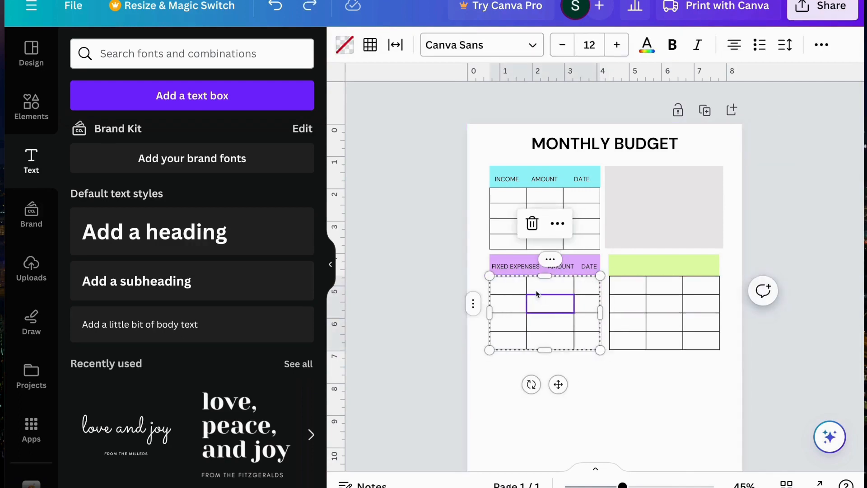
pyautogui.moveTo(528, 285); pyautogui.dragTo(543, 286)
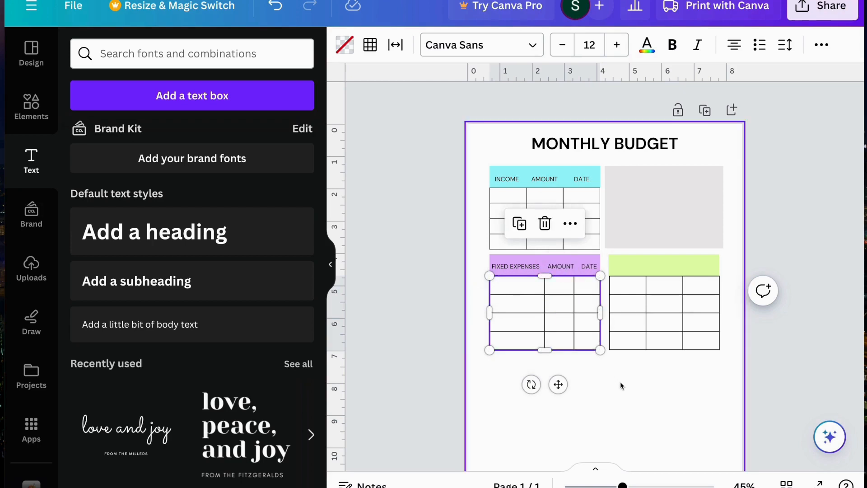
pyautogui.click(620, 381)
pyautogui.click(559, 268)
pyautogui.moveTo(561, 268); pyautogui.dragTo(560, 268)
pyautogui.click(695, 392)
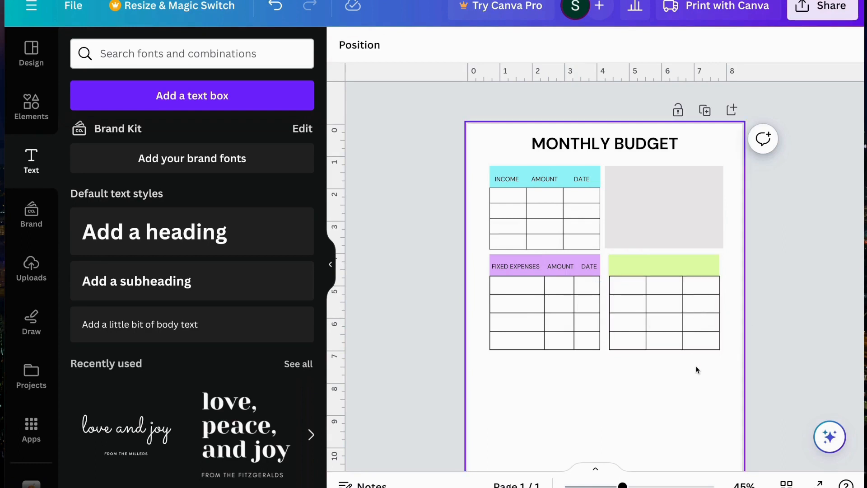
pyautogui.click(589, 266)
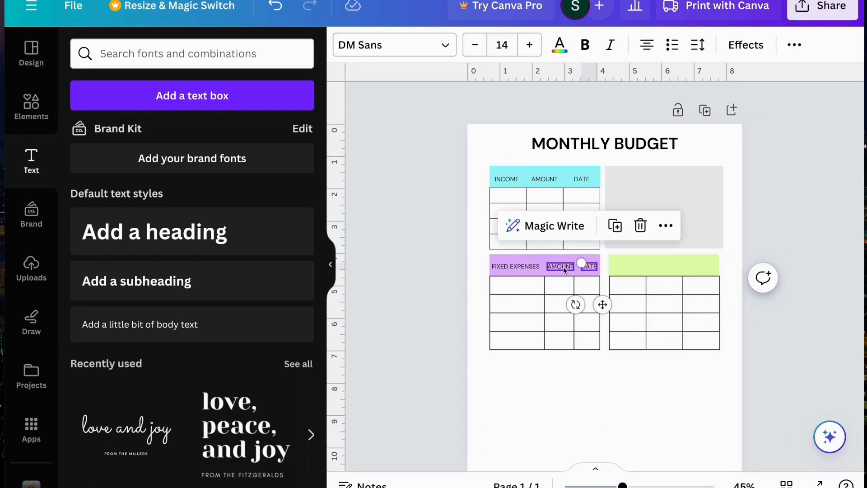
pyautogui.keyDown('shift'); pyautogui.click(524, 265); pyautogui.keyUp('shift')
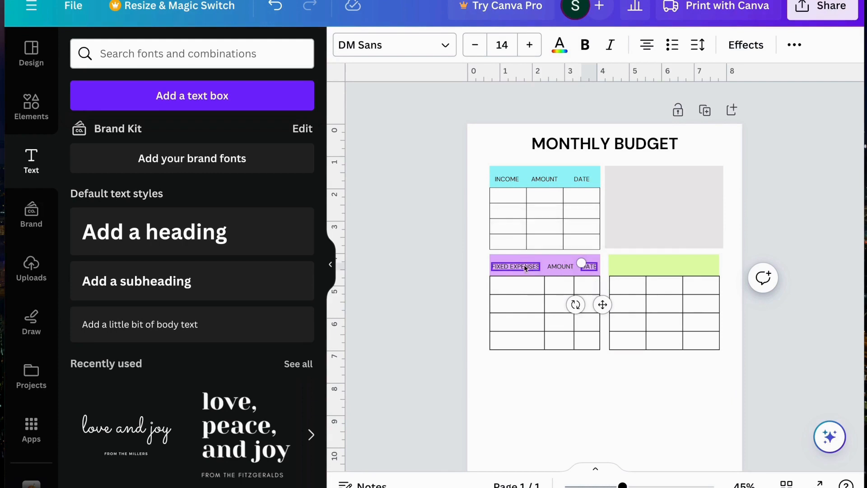
pyautogui.moveTo(561, 268); pyautogui.dragTo(657, 279)
pyautogui.press('super+z')
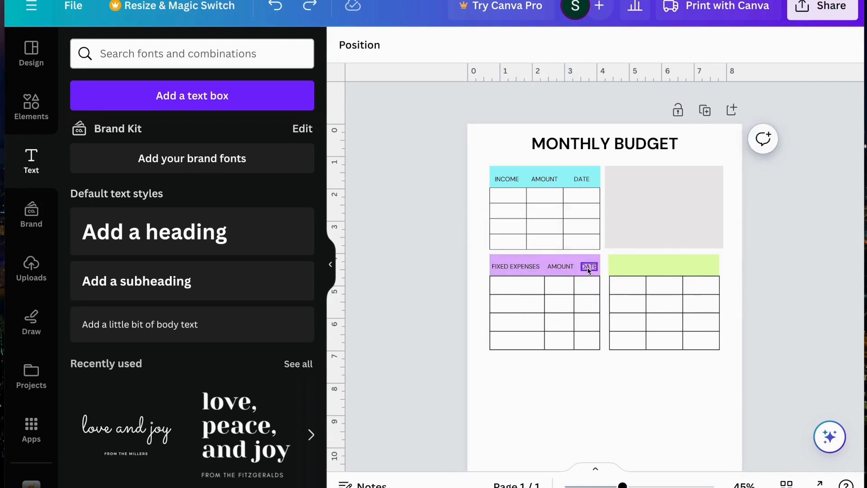
# Step: Copy the FIXED EXPENSES, AMOUNT and DATE labels together from the purple header bar onto the green header bar
pyautogui.click(589, 269)
pyautogui.keyDown('shift'); pyautogui.click(561, 268); pyautogui.keyUp('shift')
pyautogui.keyDown('shift'); pyautogui.click(525, 267); pyautogui.keyUp('shift')
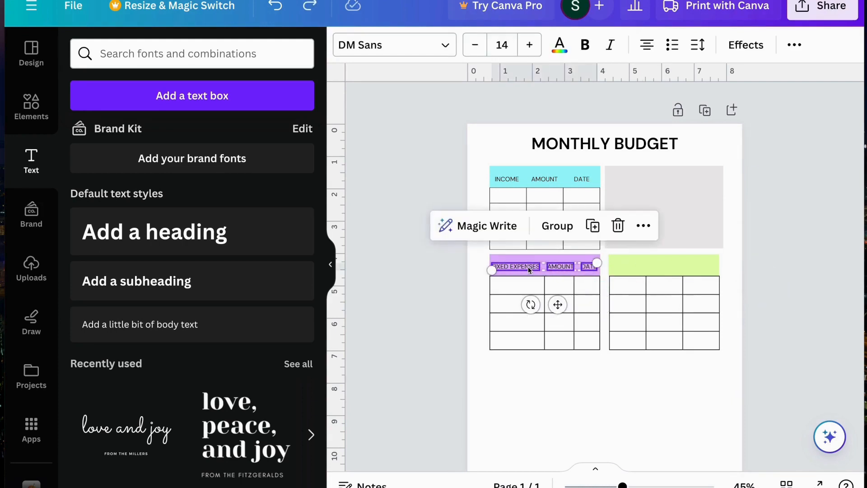
pyautogui.moveTo(528, 267); pyautogui.dragTo(648, 277)
pyautogui.click(746, 311)
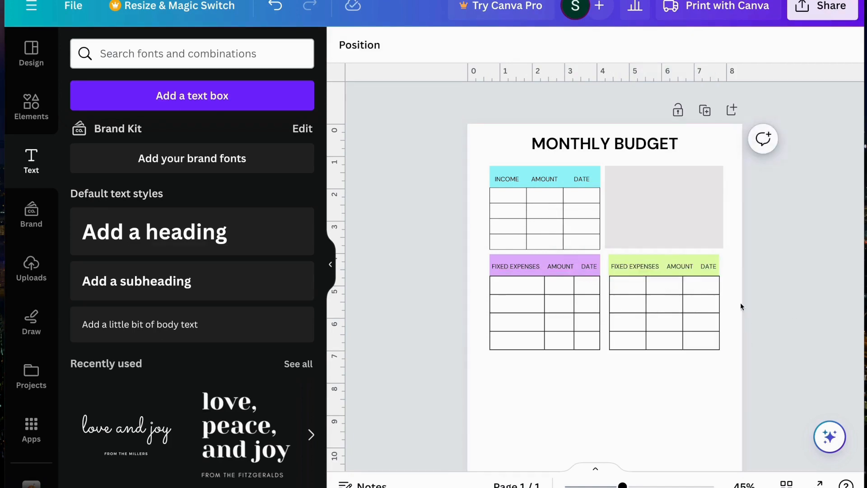
pyautogui.click(655, 384)
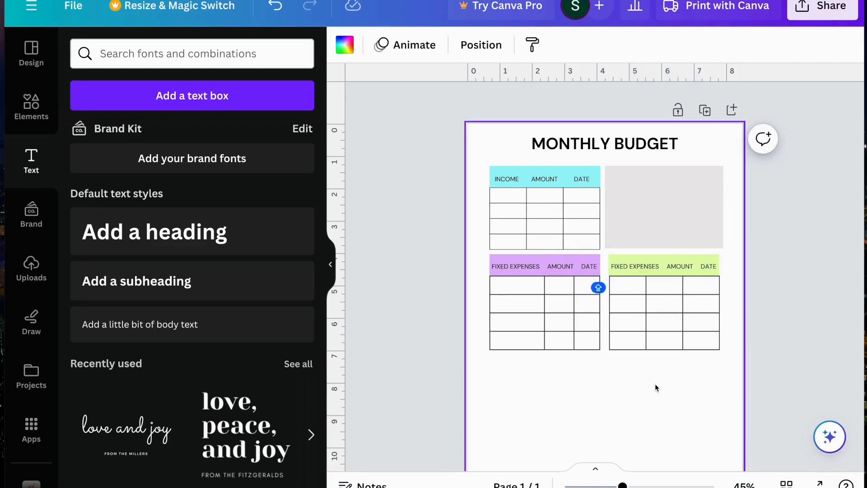
pyautogui.scroll(-2, 655, 383)
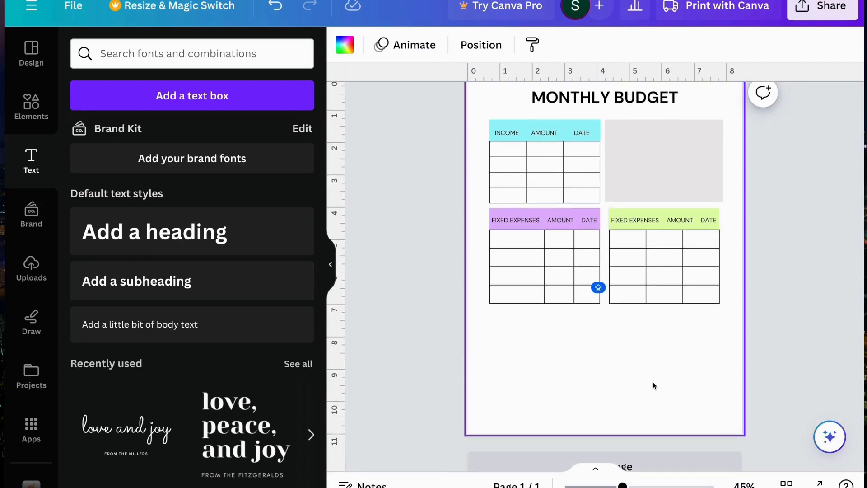
pyautogui.click(531, 297)
pyautogui.click(561, 310)
pyautogui.click(563, 299)
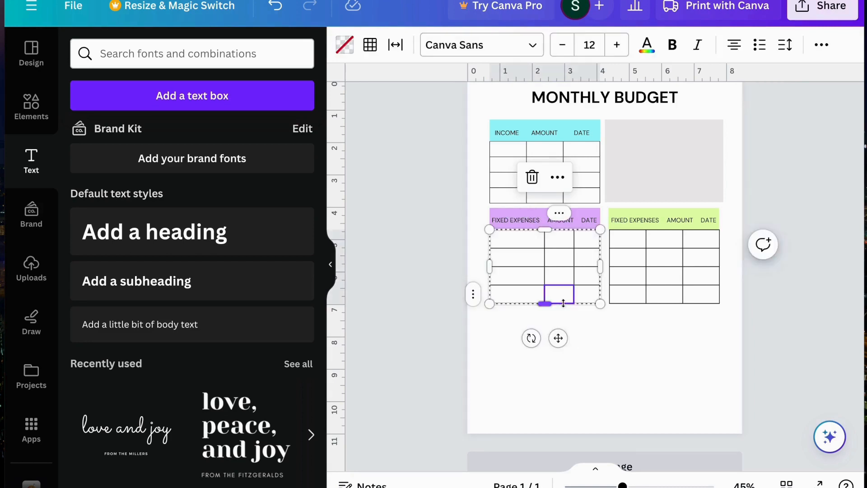
pyautogui.click(568, 252)
pyautogui.click(592, 321)
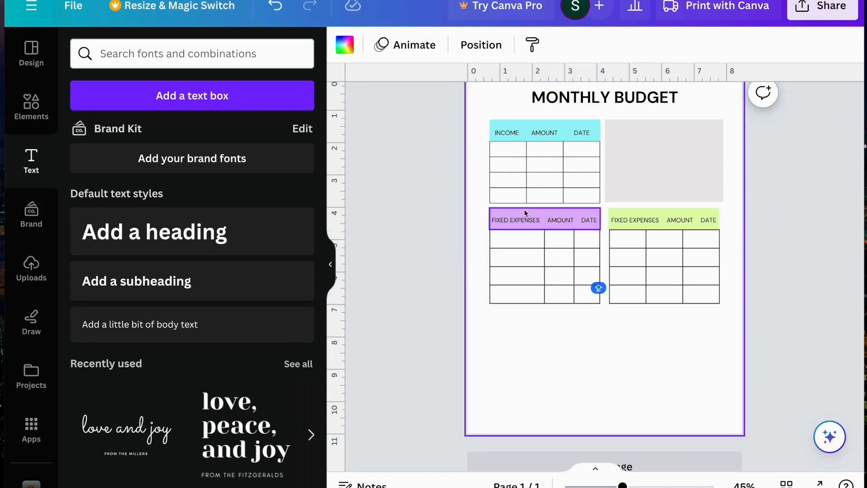
pyautogui.moveTo(528, 187); pyautogui.dragTo(527, 341)
pyautogui.press('super+z')
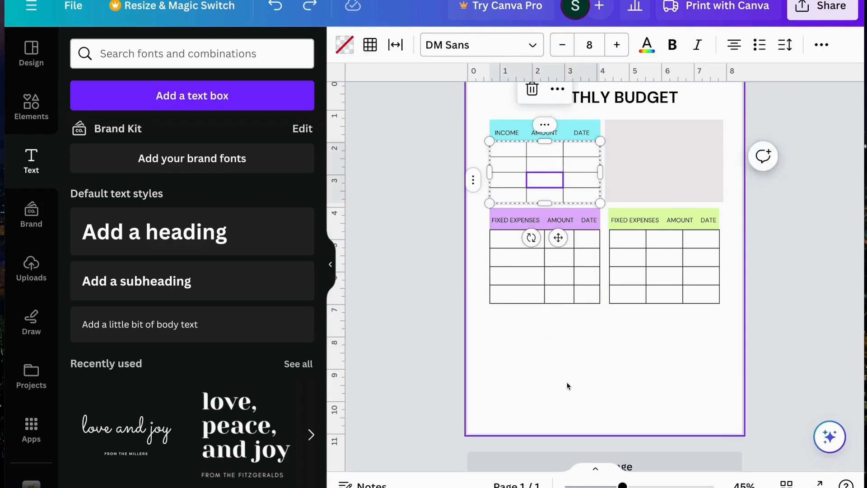
pyautogui.click(572, 362)
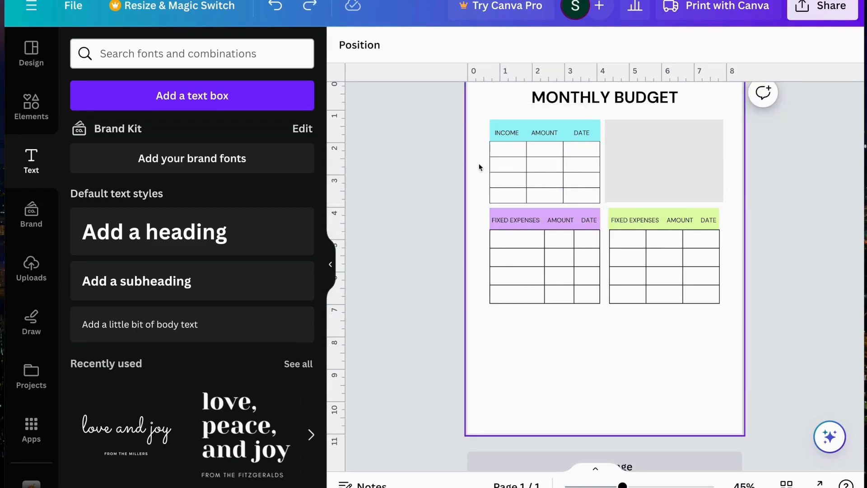
pyautogui.click(497, 166)
pyautogui.click(560, 375)
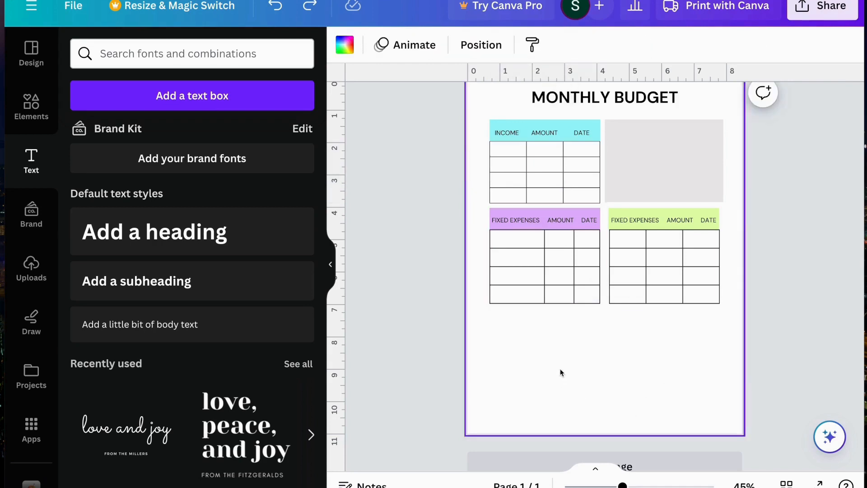
pyautogui.press('super+v')
pyautogui.click(563, 367)
pyautogui.press('super+v')
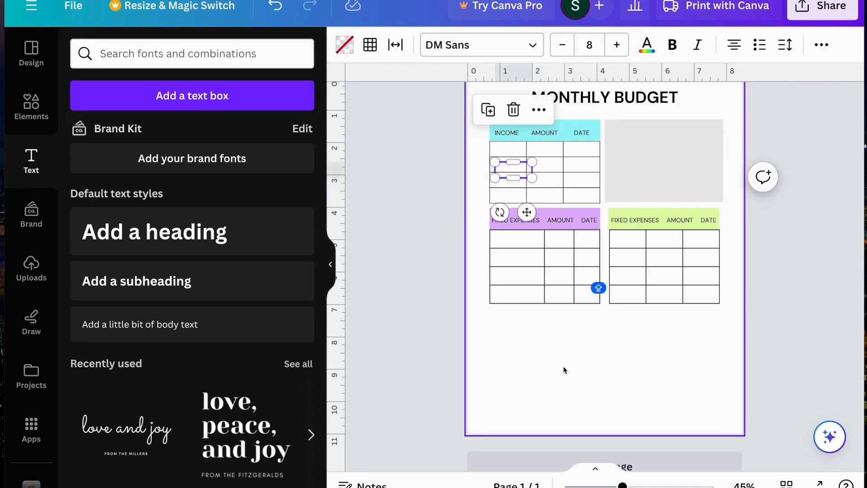
pyautogui.press('super+z')
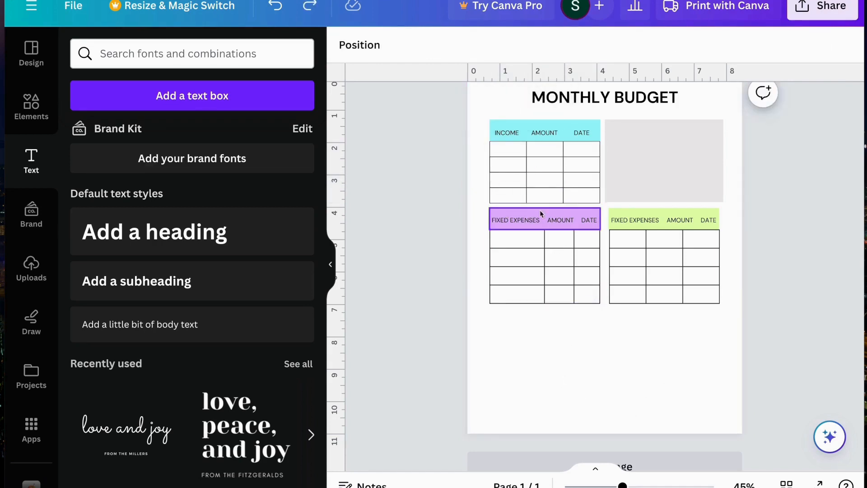
pyautogui.click(502, 147)
pyautogui.press('alt')
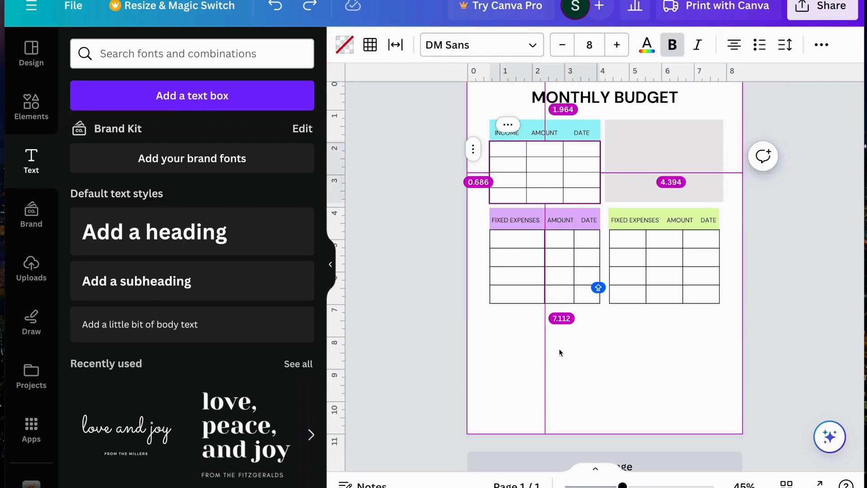
pyautogui.click(602, 325)
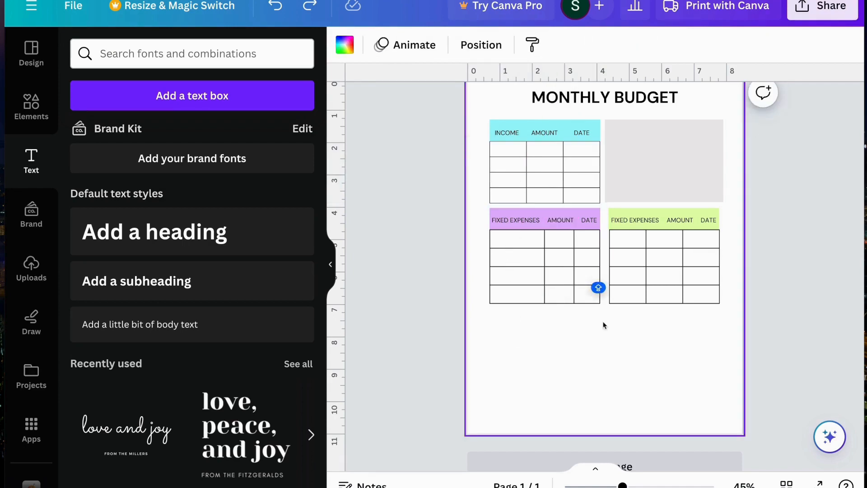
# Step: Insert a table with three columns and four rows, place it in the empty space below the two expense tables and adjust its height
pyautogui.click(35, 115)
pyautogui.press('super+shift+z')
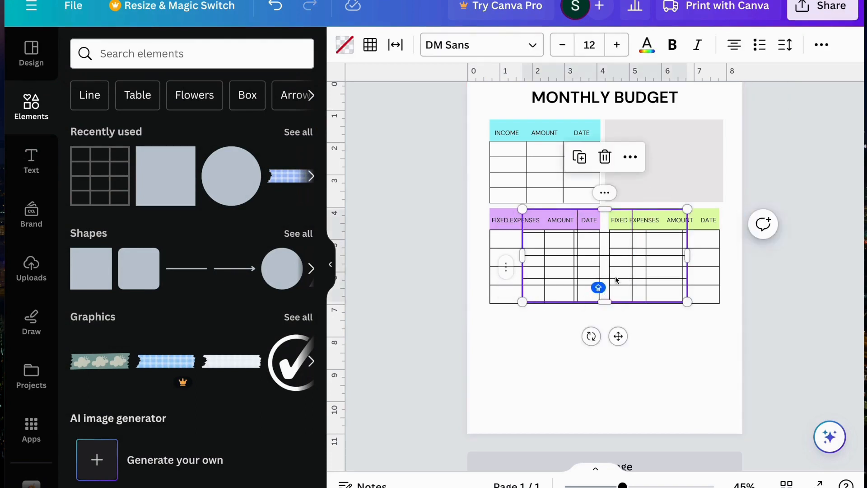
pyautogui.moveTo(617, 280); pyautogui.dragTo(692, 378)
pyautogui.moveTo(604, 410)
pyautogui.mouseDown()
pyautogui.moveTo(606, 393)
pyautogui.moveTo(605, 406)
pyautogui.mouseUp()
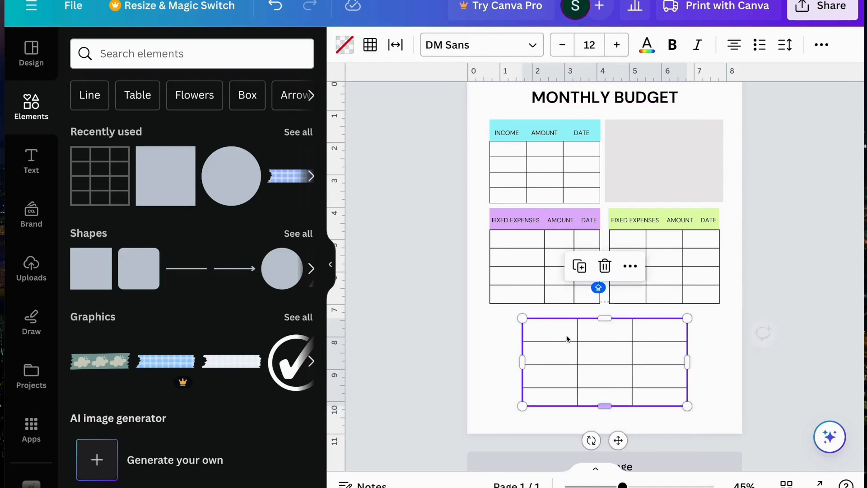
# Step: Stretch the bottom table on both sides to span the full width of the two tables above it
pyautogui.moveTo(688, 361); pyautogui.dragTo(718, 362)
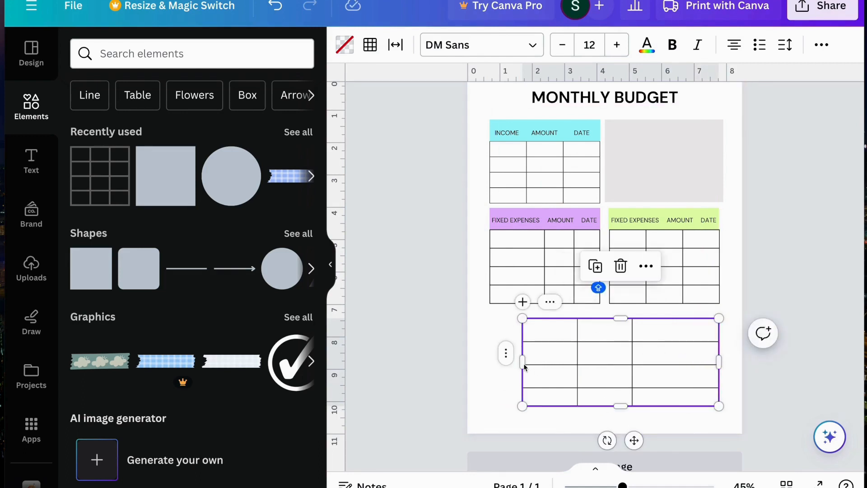
pyautogui.moveTo(522, 362); pyautogui.dragTo(489, 363)
pyautogui.click(736, 383)
pyautogui.click(597, 375)
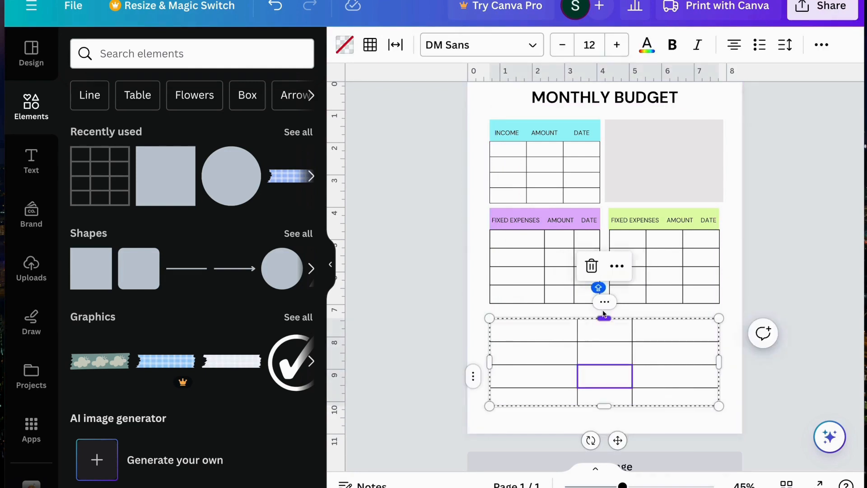
# Step: Size the bottom table's rows equally and move the table slightly down to leave room for a header bar
pyautogui.click(606, 302)
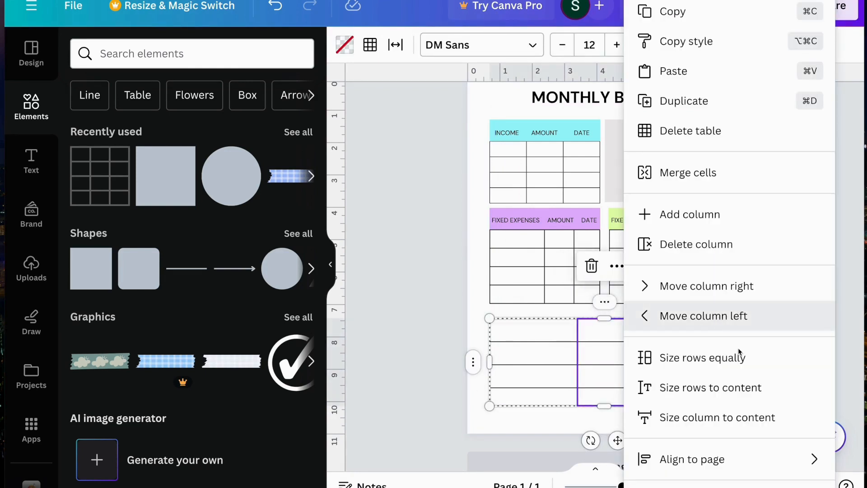
pyautogui.click(723, 360)
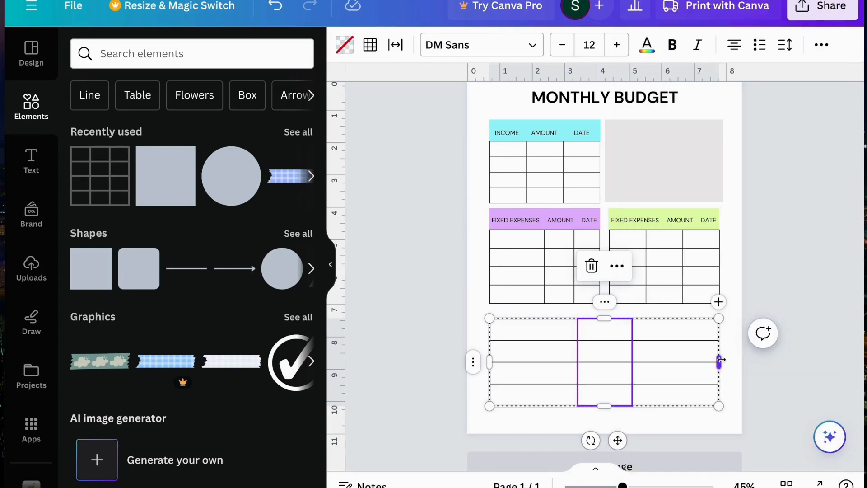
pyautogui.click(756, 387)
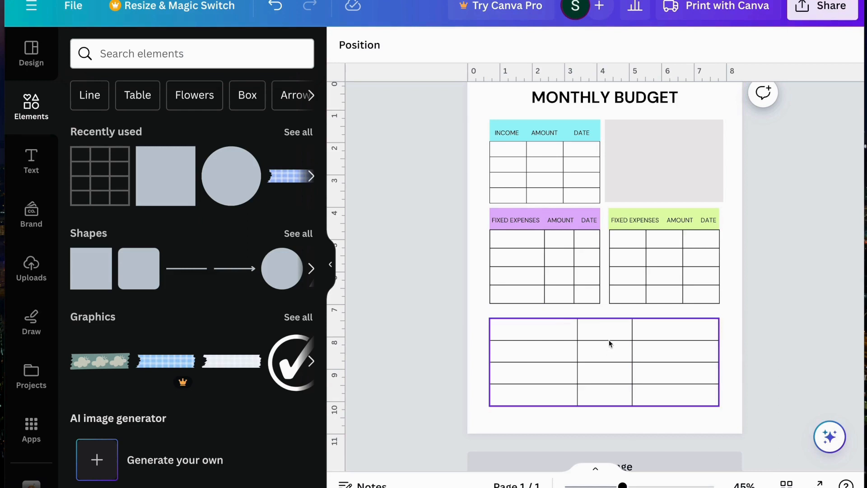
pyautogui.moveTo(610, 342); pyautogui.dragTo(610, 348)
pyautogui.click(765, 312)
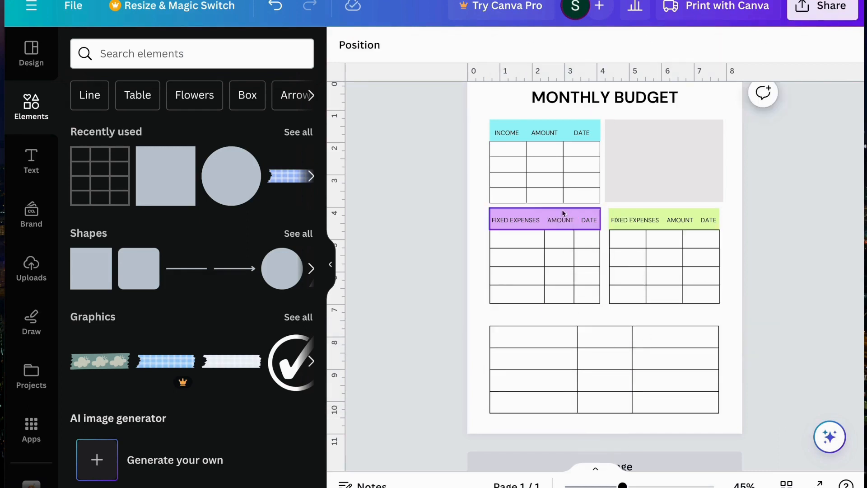
# Step: Copy the purple header bar with its labels above the bottom table, stretch the bar to full width and align the table directly beneath it
pyautogui.click(559, 212)
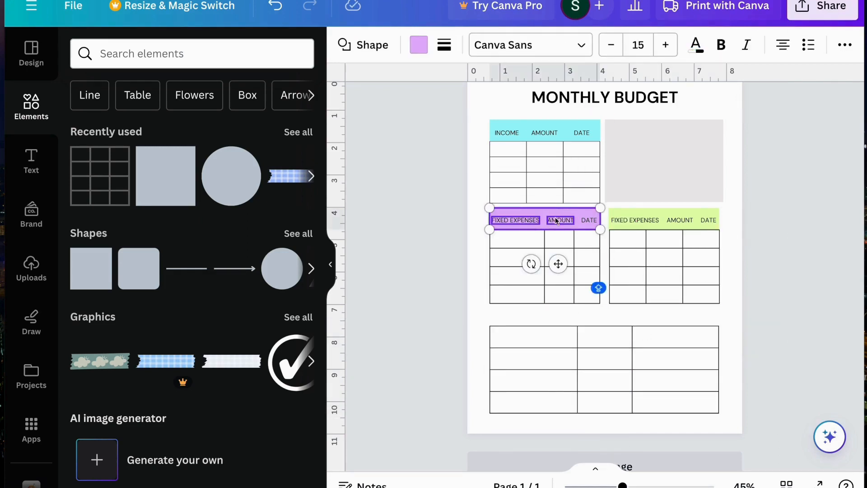
pyautogui.moveTo(589, 221); pyautogui.dragTo(720, 326)
pyautogui.click(601, 316)
pyautogui.click(598, 316)
pyautogui.click(724, 335)
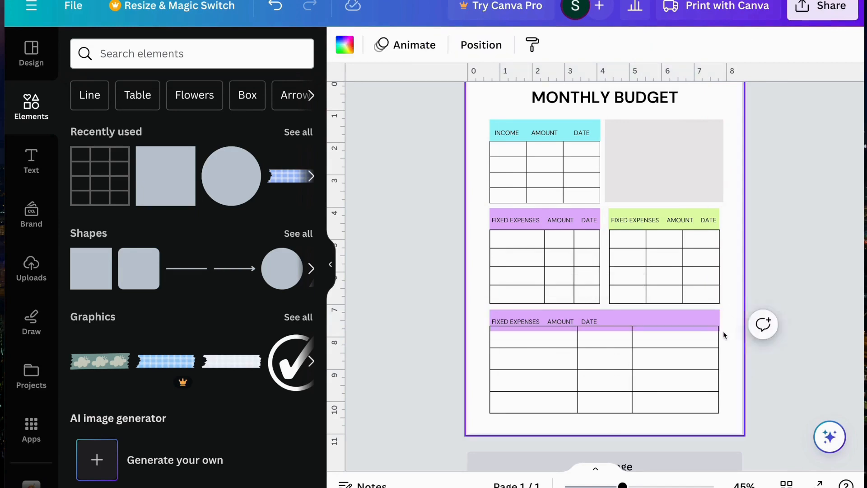
pyautogui.moveTo(631, 370); pyautogui.dragTo(633, 375)
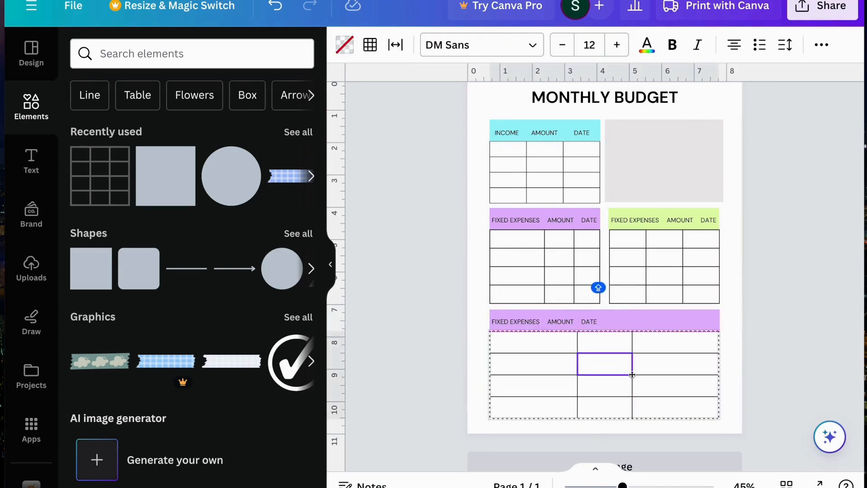
pyautogui.click(736, 369)
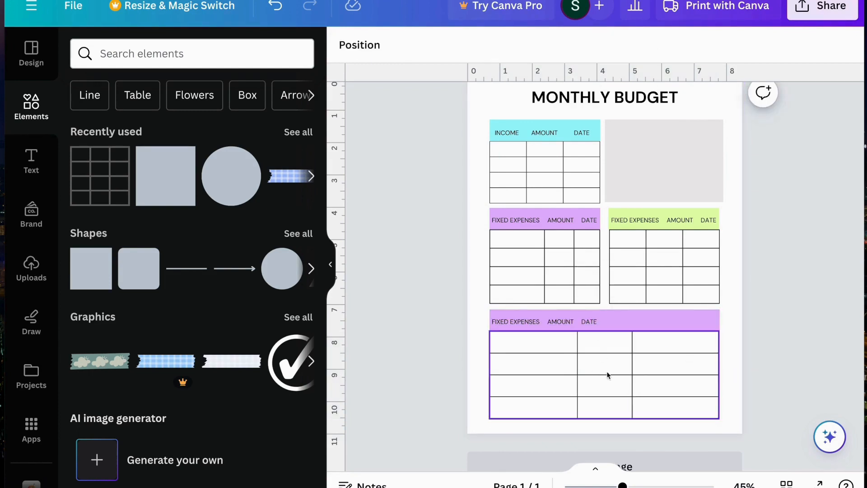
# Step: Replace the FIXED EXPENSES label above the bottom table with OTHER EXPENSES
pyautogui.click(519, 322)
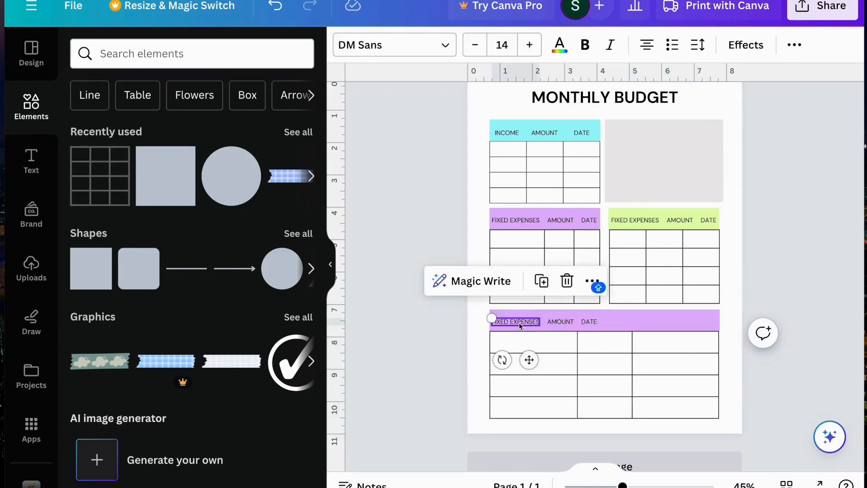
pyautogui.click(520, 322)
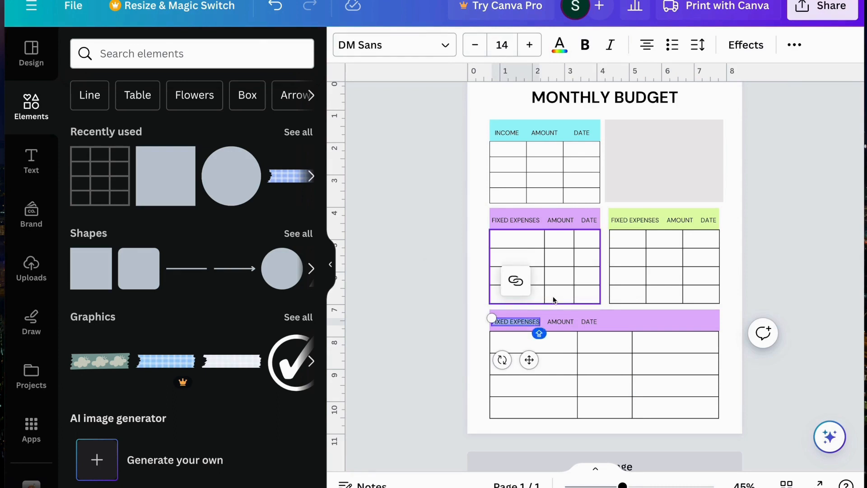
pyautogui.press('BackSpace')
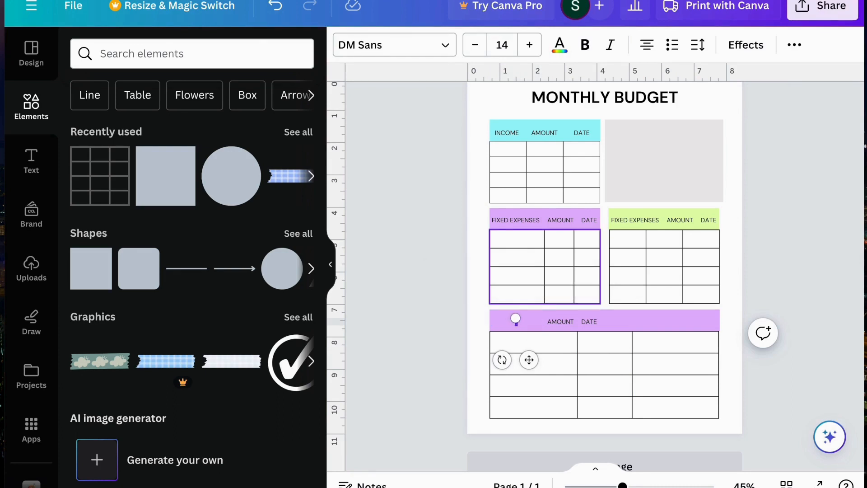
pyautogui.write('OTHER EXP')
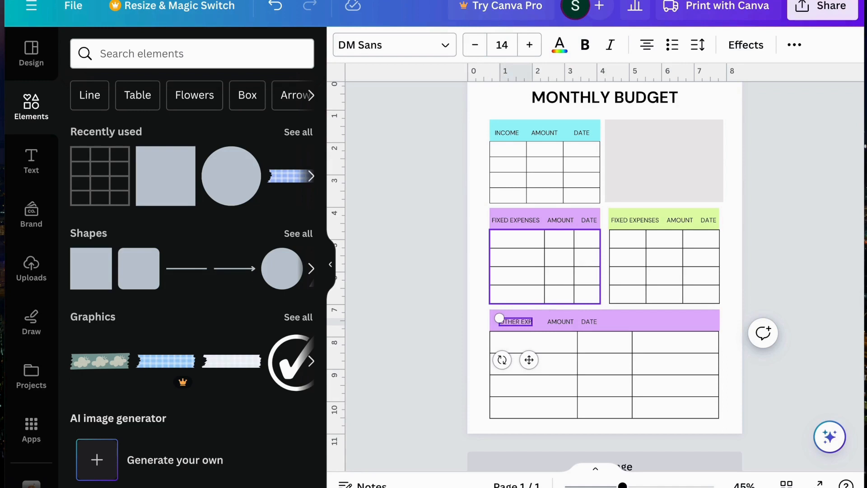
pyautogui.write('ENSES')
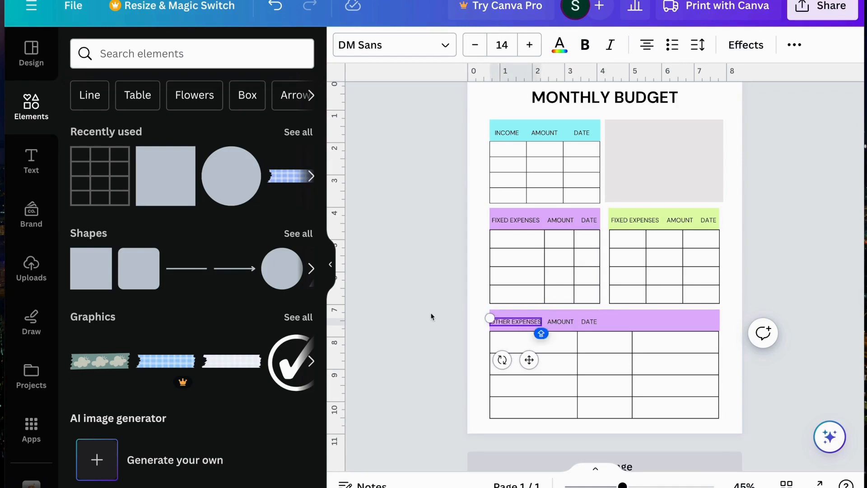
pyautogui.click(415, 321)
# Step: Spread the OTHER EXPENSES, AMOUNT and DATE labels so each sits over its column of the bottom table
pyautogui.click(589, 322)
pyautogui.moveTo(590, 322); pyautogui.dragTo(646, 326)
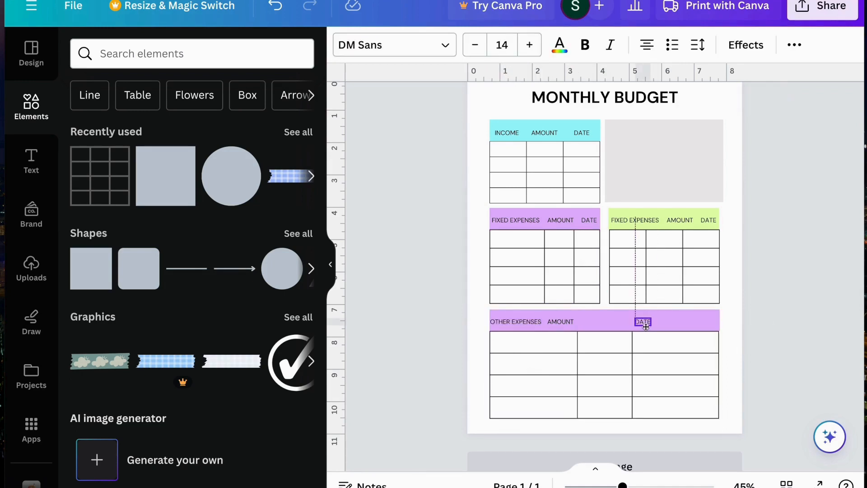
pyautogui.moveTo(561, 321); pyautogui.dragTo(681, 326)
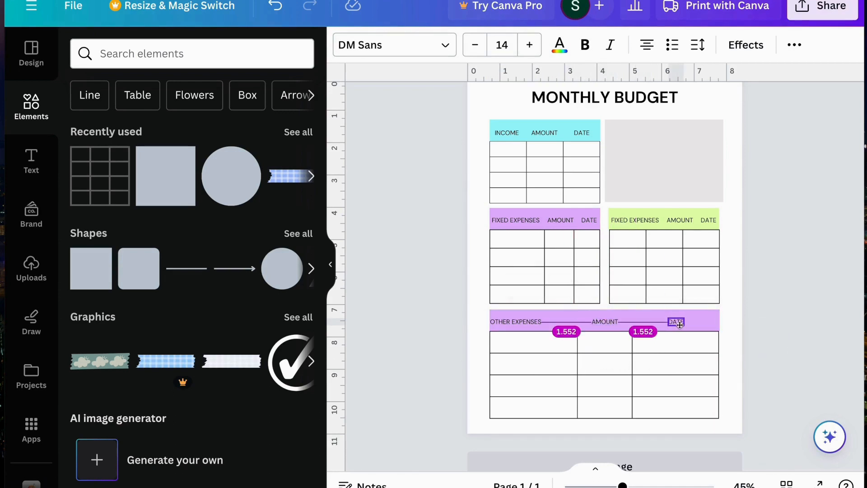
pyautogui.click(532, 322)
pyautogui.moveTo(532, 322)
pyautogui.mouseDown()
pyautogui.moveTo(551, 325)
pyautogui.moveTo(534, 325)
pyautogui.mouseUp()
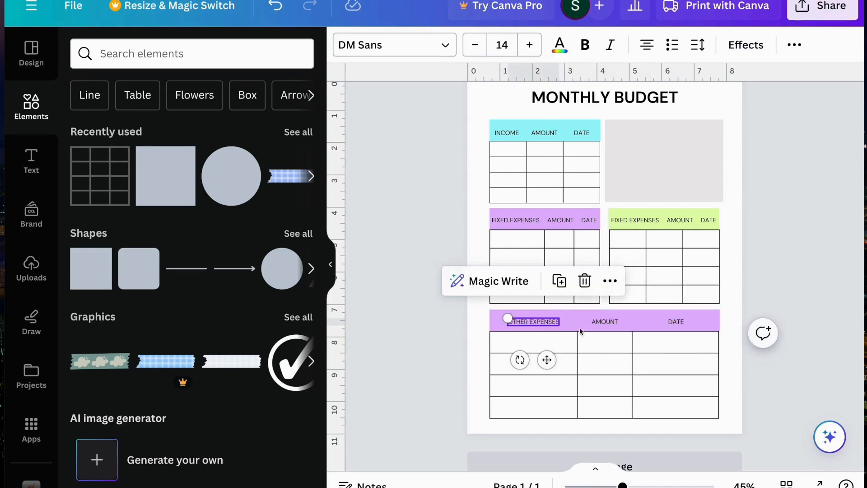
# Step: Change FIXED EXPENSES on the green header bar to SAVINGS and reposition that bar's labels over their columns
pyautogui.click(637, 221)
pyautogui.doubleClick(639, 222)
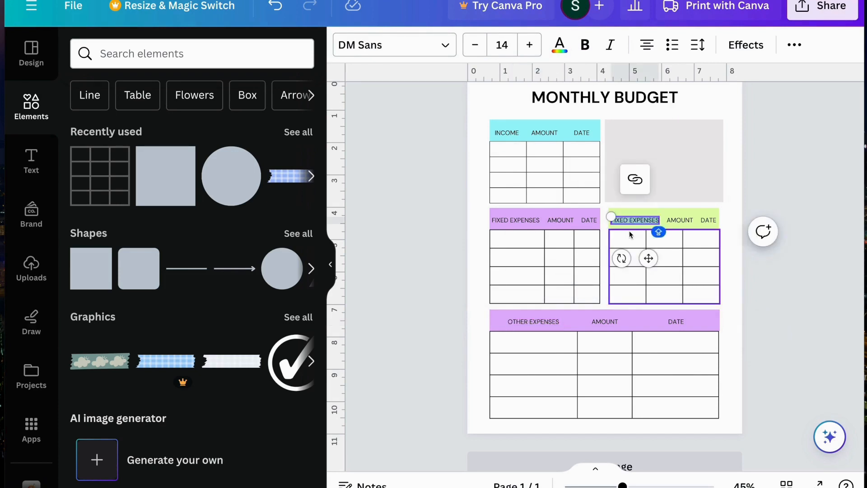
pyautogui.write('SAVINGS')
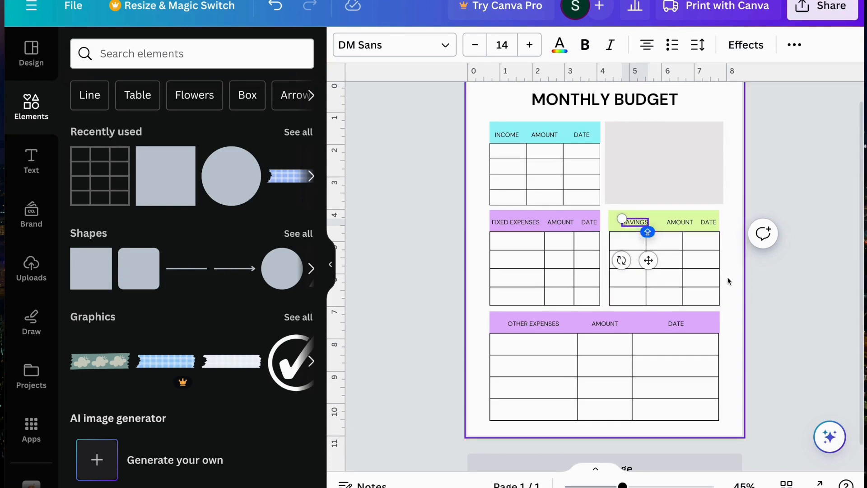
pyautogui.click(766, 273)
pyautogui.moveTo(636, 223); pyautogui.dragTo(699, 226)
pyautogui.click(785, 261)
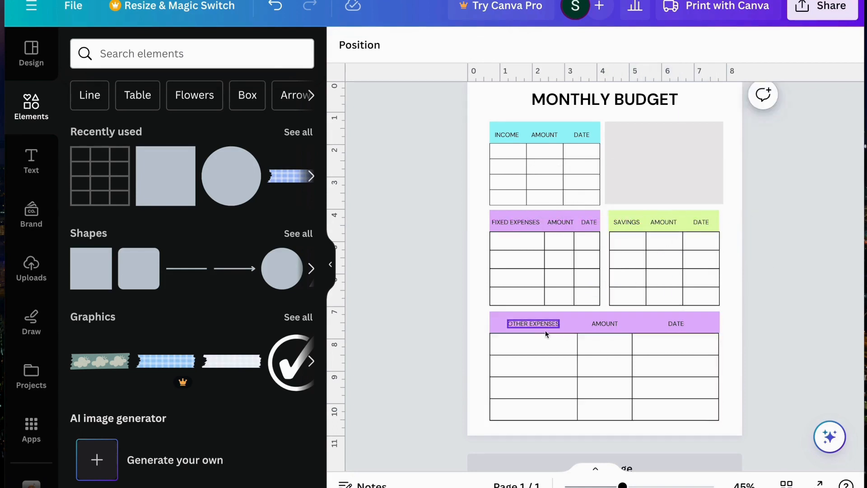
# Step: Recolour the header bar above the bottom table to pink #FDBFEE
pyautogui.click(551, 316)
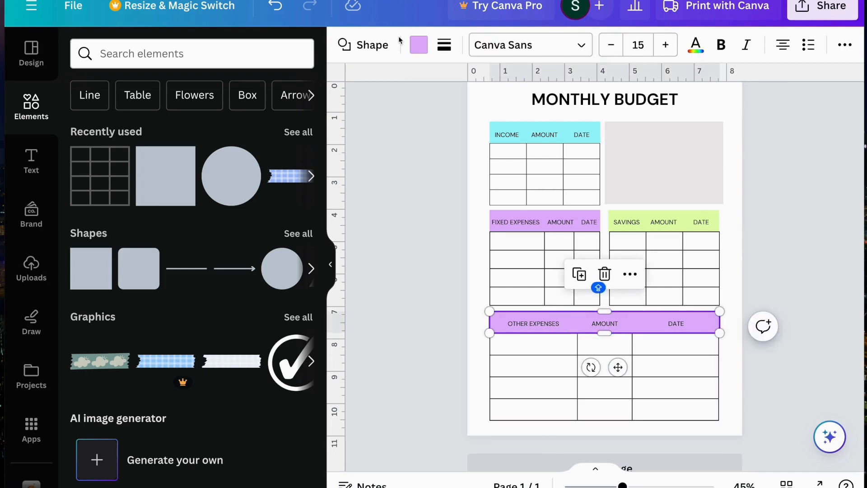
pyautogui.click(419, 44)
pyautogui.click(87, 136)
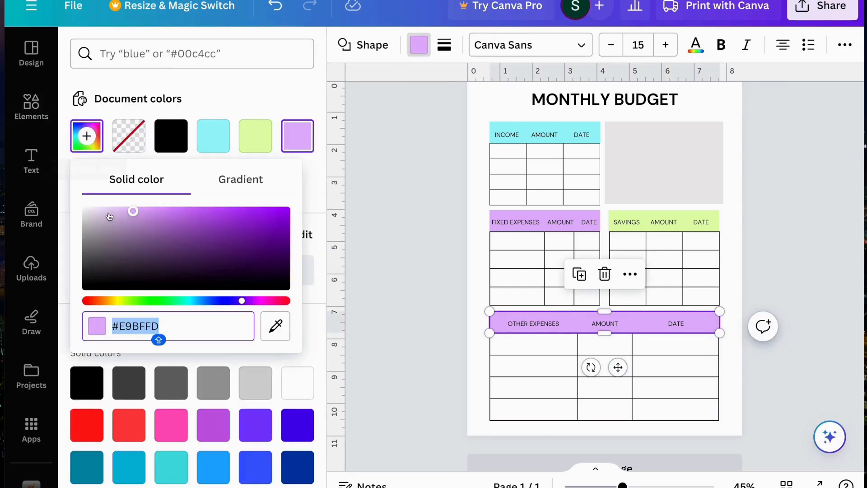
pyautogui.moveTo(244, 303); pyautogui.dragTo(258, 304)
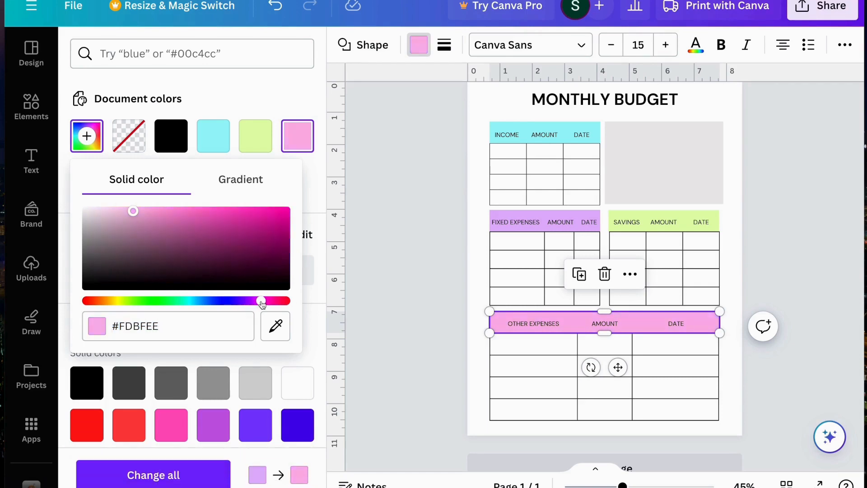
pyautogui.click(735, 357)
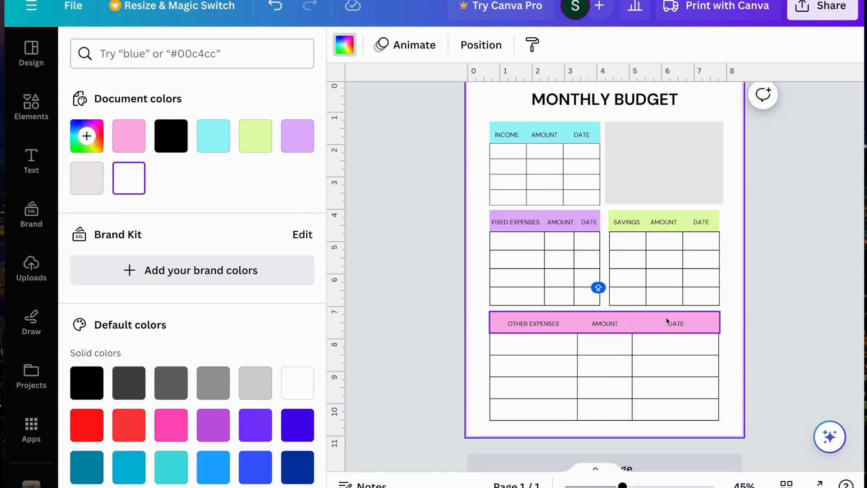
# Step: Recolour the grey box beside the income table to pale yellow #FFF8D0
pyautogui.scroll(1, 663, 200)
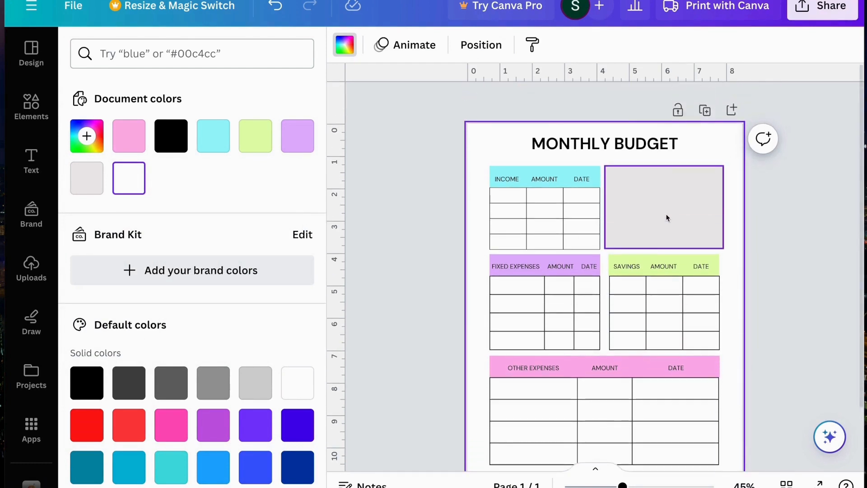
pyautogui.click(666, 215)
pyautogui.press('super+z')
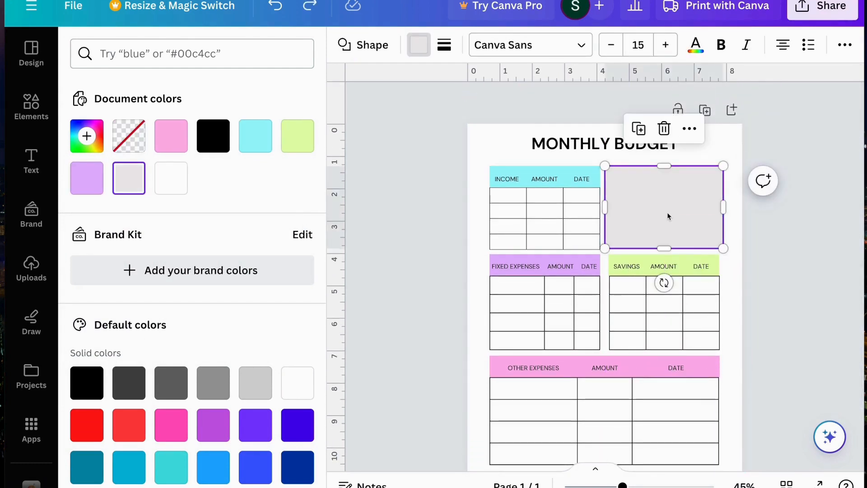
pyautogui.click(421, 42)
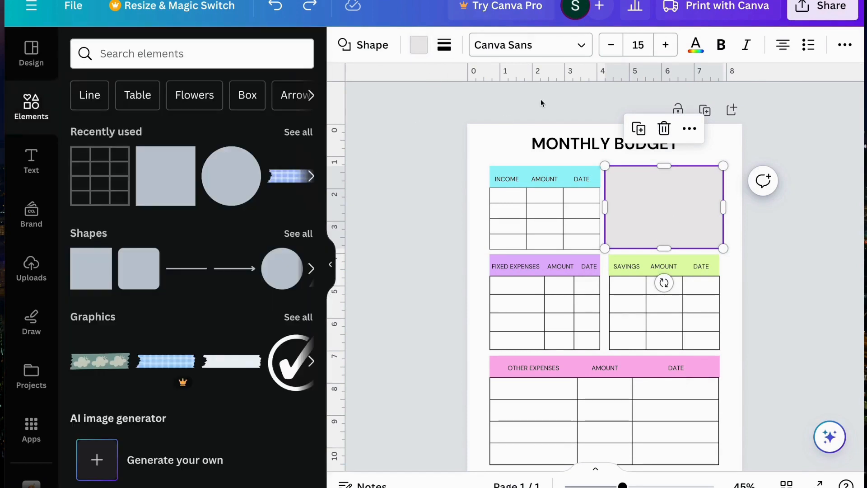
pyautogui.click(419, 45)
pyautogui.click(80, 140)
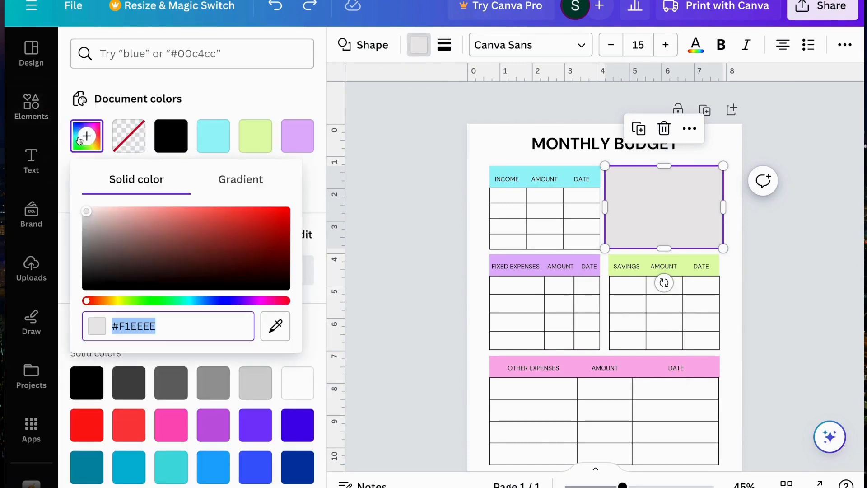
pyautogui.moveTo(120, 302); pyautogui.dragTo(116, 302)
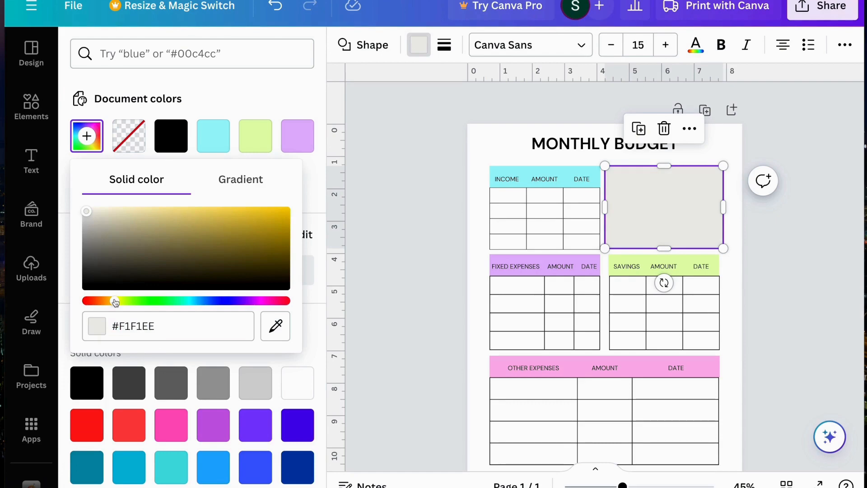
pyautogui.click(120, 211)
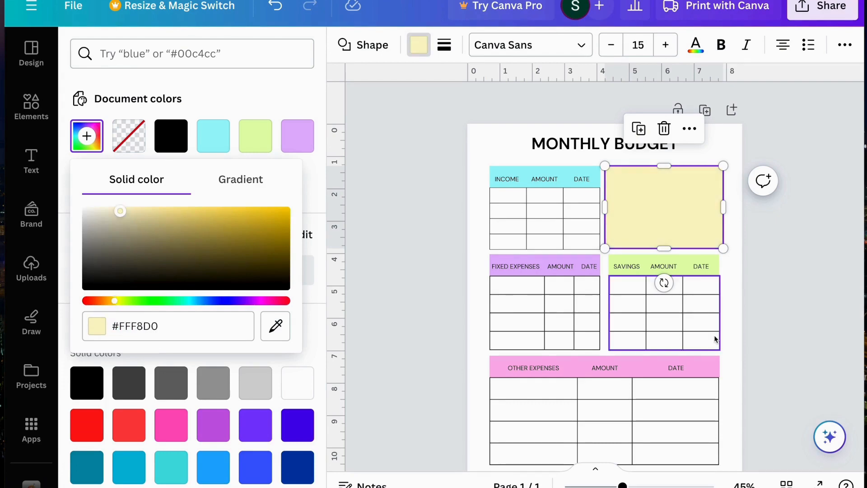
pyautogui.click(734, 327)
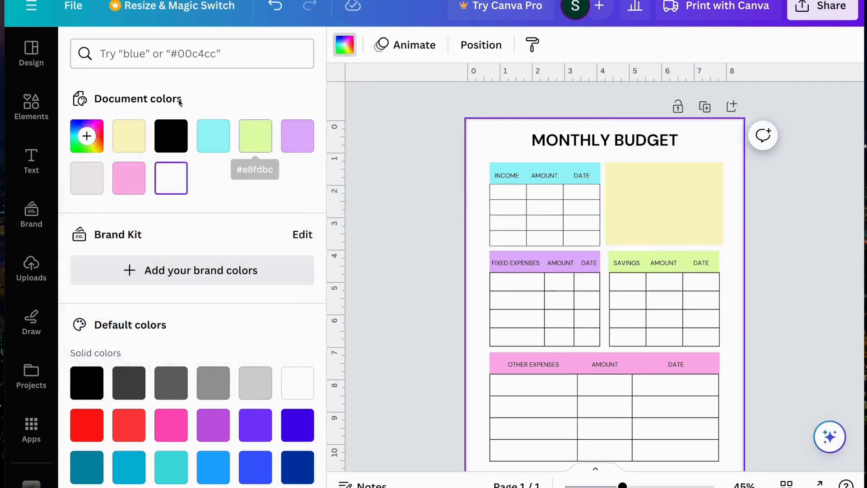
# Step: Search the elements library for washi tape and show all matching graphics
pyautogui.click(31, 105)
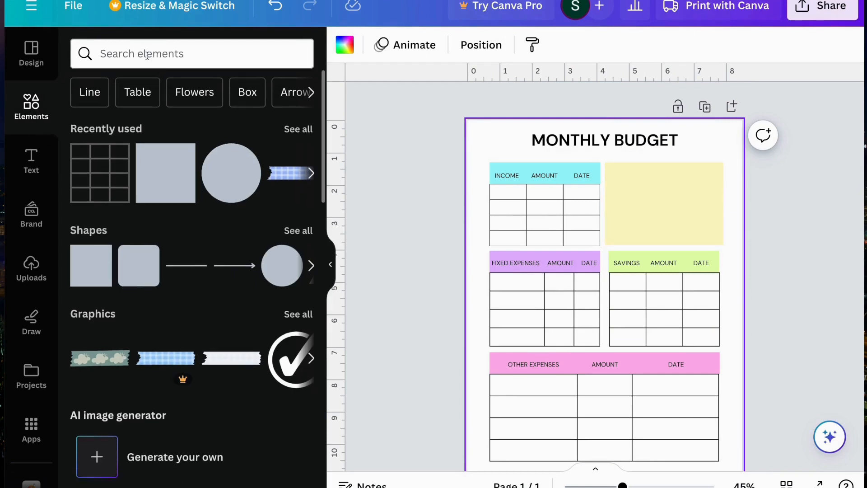
pyautogui.click(148, 55)
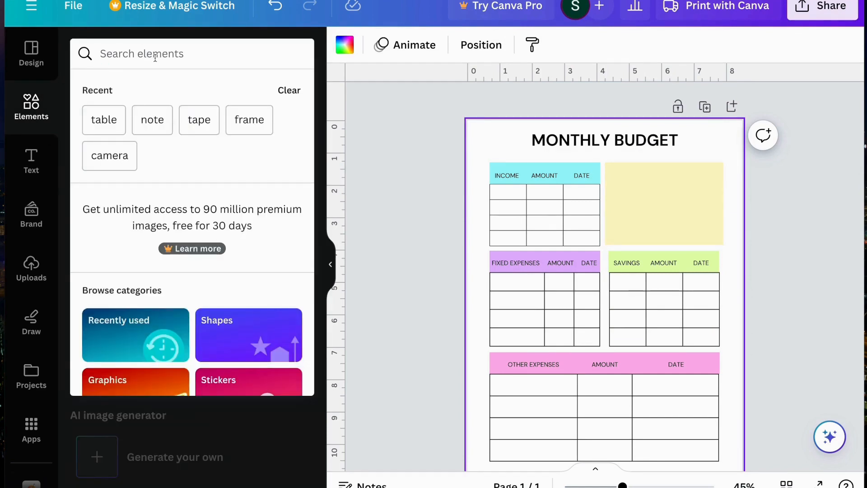
pyautogui.write('tape')
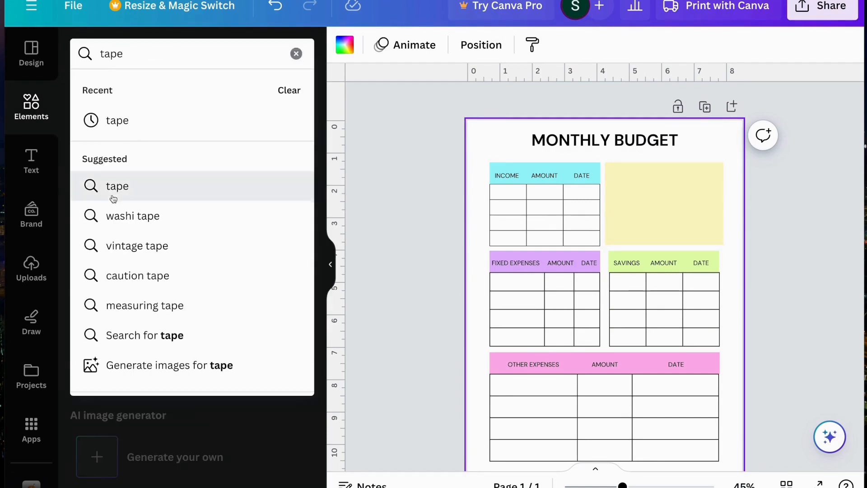
pyautogui.click(136, 218)
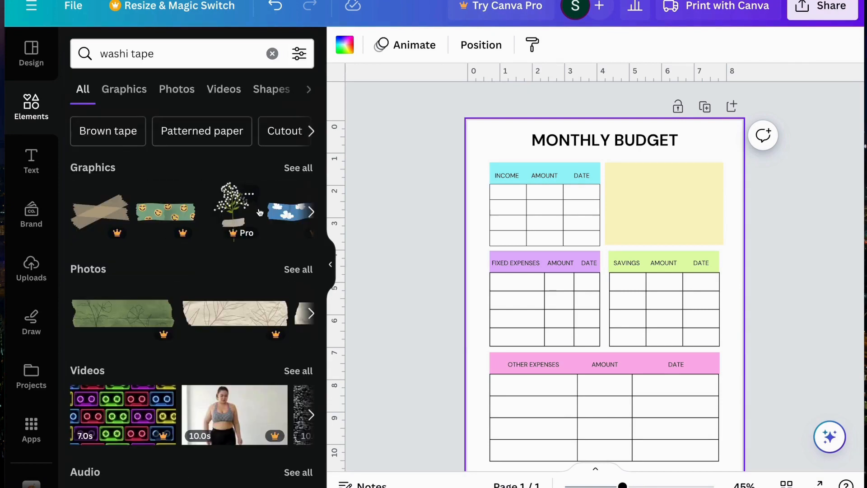
pyautogui.click(307, 168)
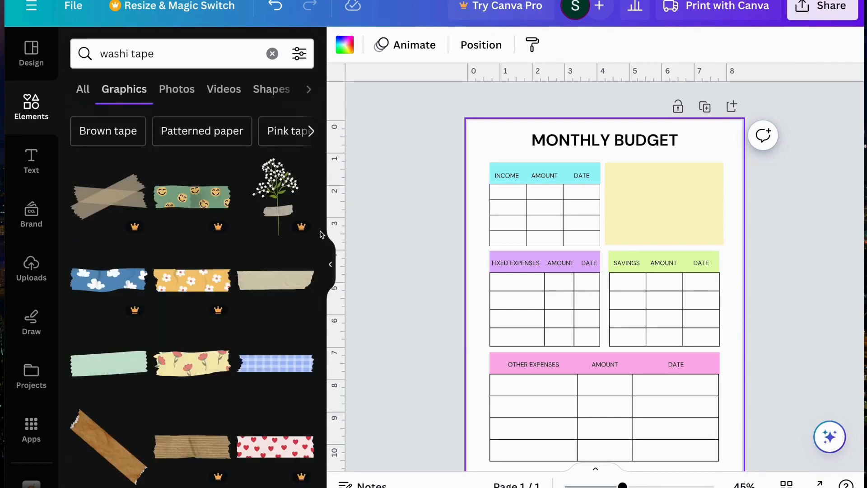
# Step: Place the pink heart-patterned washi tape over the yellow box's upper edge and shrink it to about half the box's width
pyautogui.scroll(-3, 297, 331)
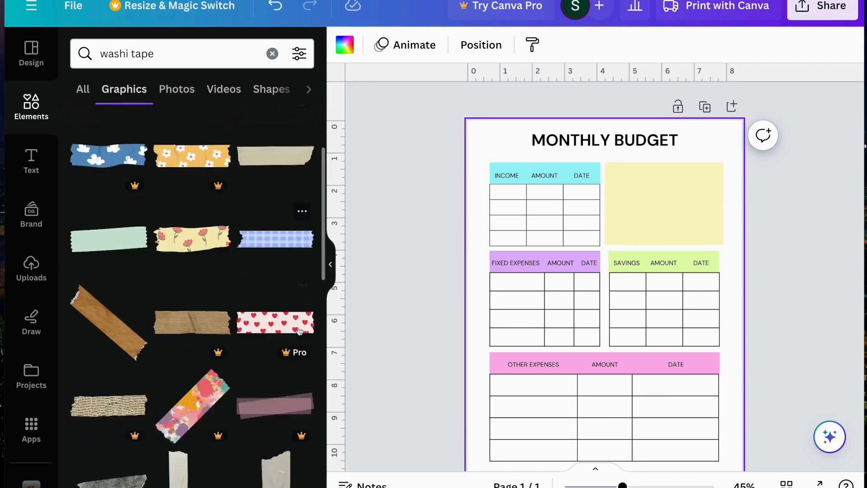
pyautogui.scroll(-4, 298, 331)
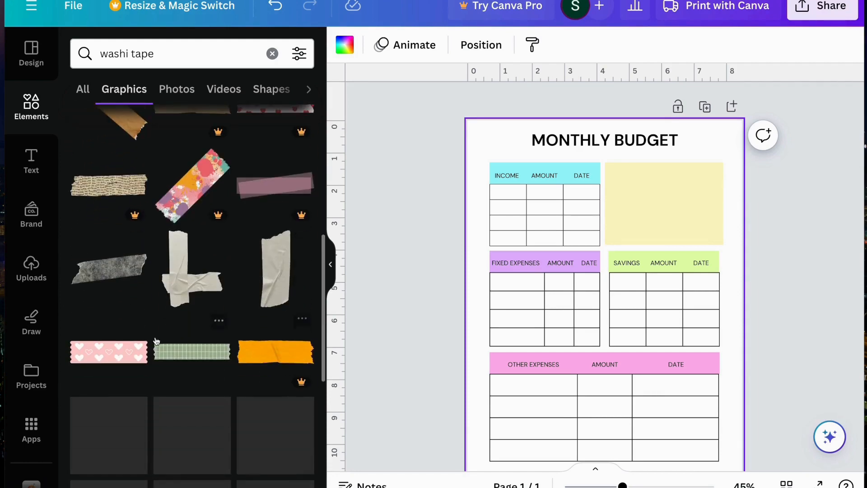
pyautogui.moveTo(121, 351); pyautogui.dragTo(658, 181)
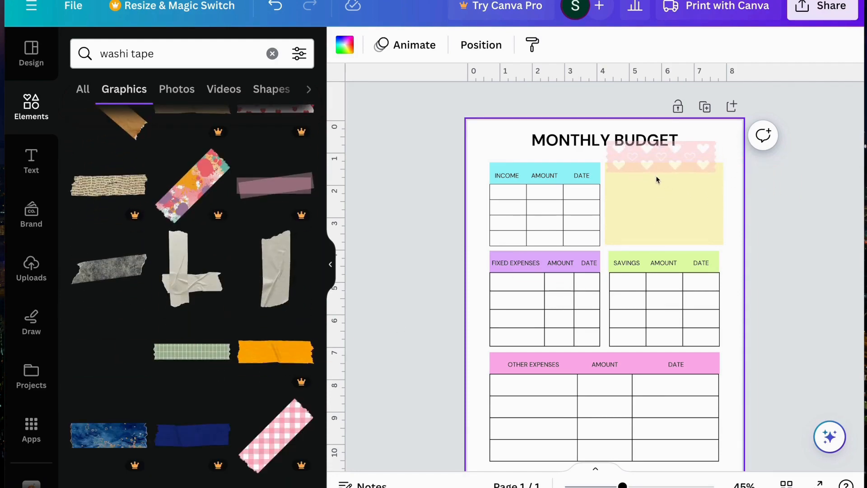
pyautogui.moveTo(718, 143); pyautogui.dragTo(694, 150)
pyautogui.click(721, 184)
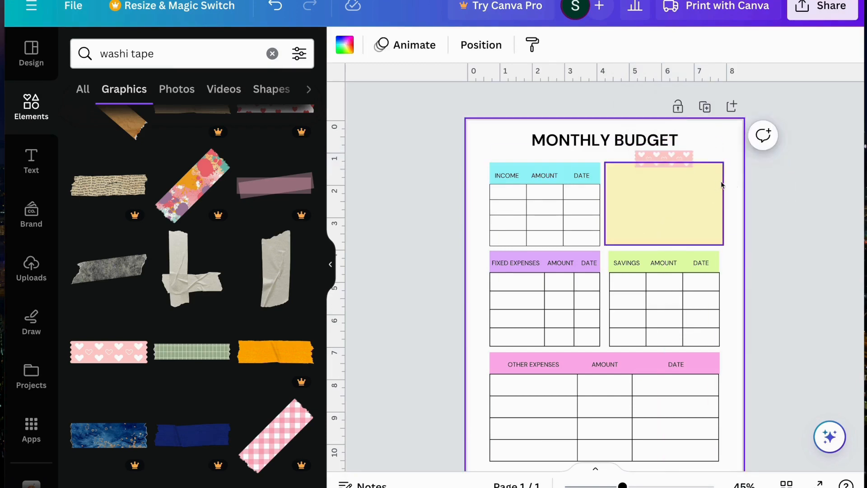
# Step: Add a copy of the INCOME label to the yellow box, reword it "Priority Things to Buy!" and position it just below the tape
pyautogui.click(614, 143)
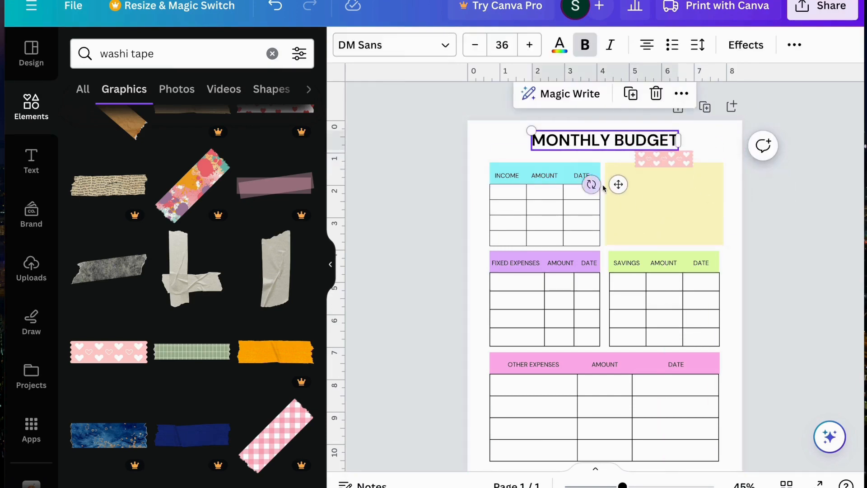
pyautogui.click(507, 177)
pyautogui.moveTo(508, 176); pyautogui.dragTo(662, 190)
pyautogui.doubleClick(668, 193)
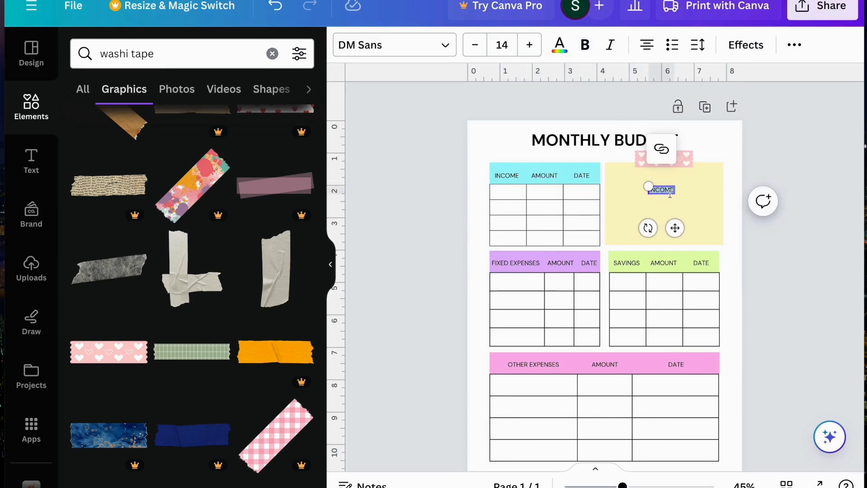
pyautogui.press('BackSpace')
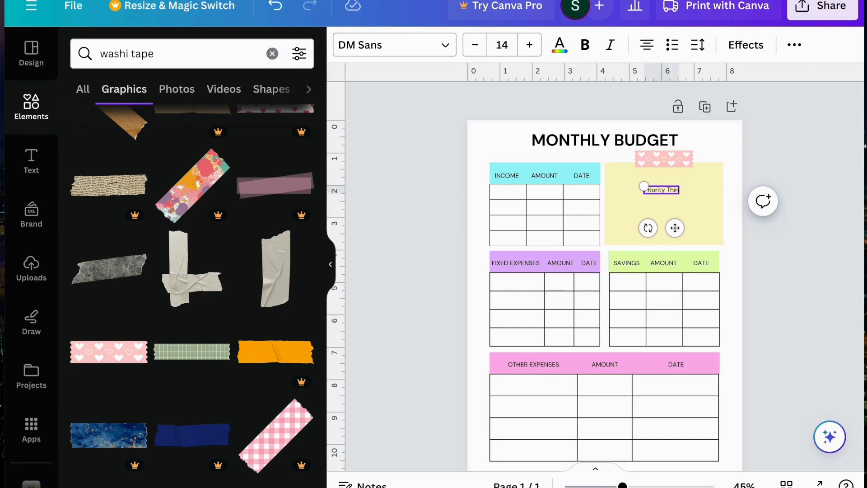
pyautogui.write('Priority Things to Buy')
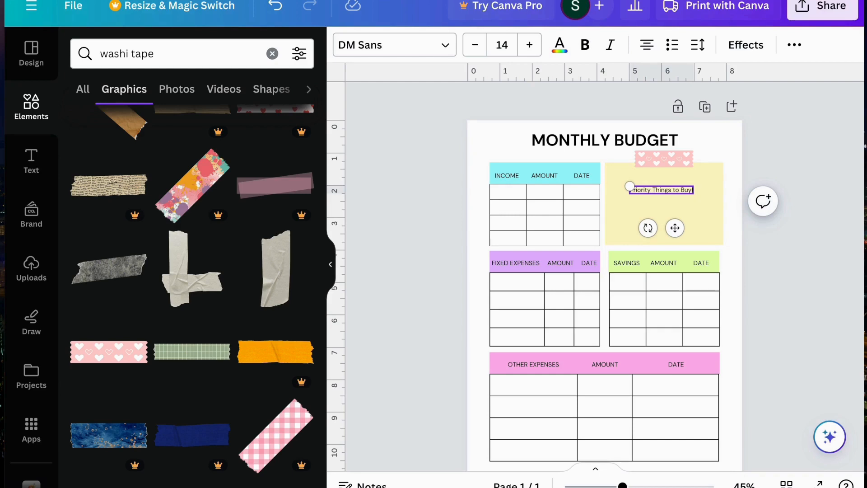
pyautogui.click(786, 245)
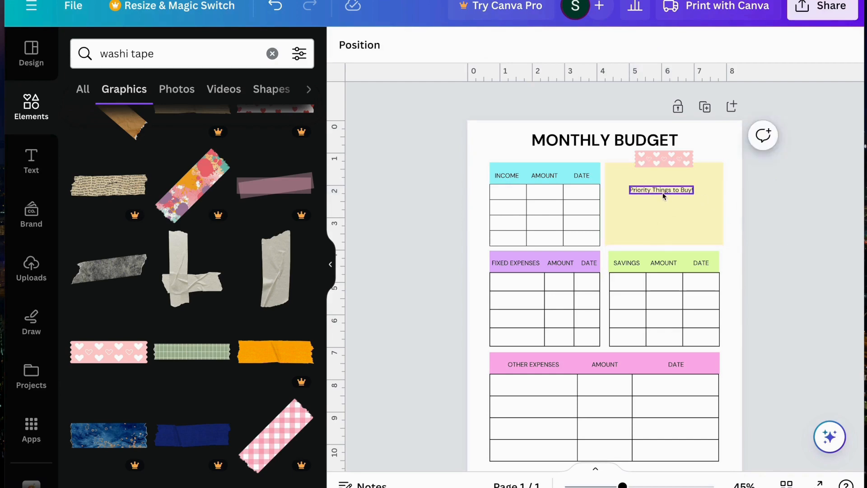
pyautogui.moveTo(664, 192); pyautogui.dragTo(665, 182)
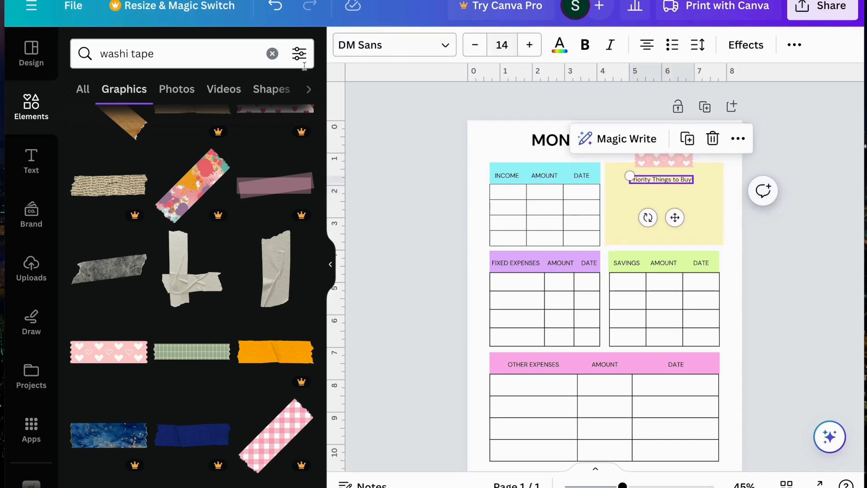
# Step: Set the "Priority Things to Buy!" heading in VeryBerry, enlarge it to size 27.1 and nudge it within the yellow box
pyautogui.click(441, 44)
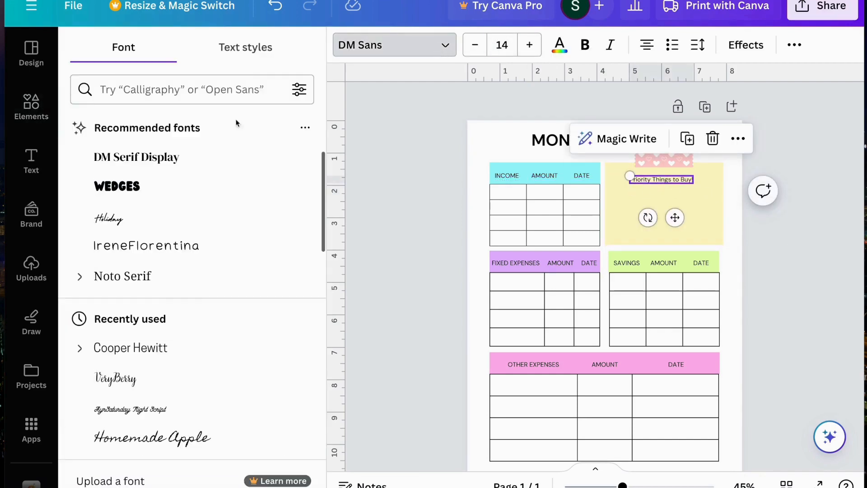
pyautogui.click(134, 385)
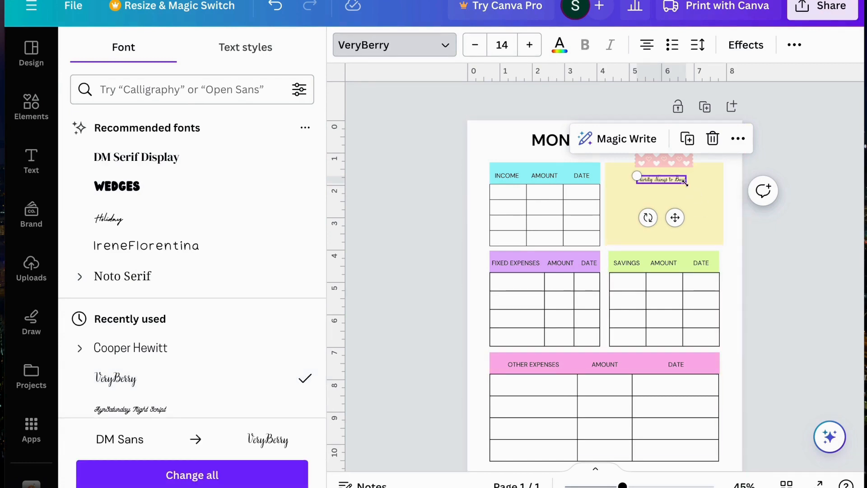
pyautogui.moveTo(685, 183); pyautogui.dragTo(708, 192)
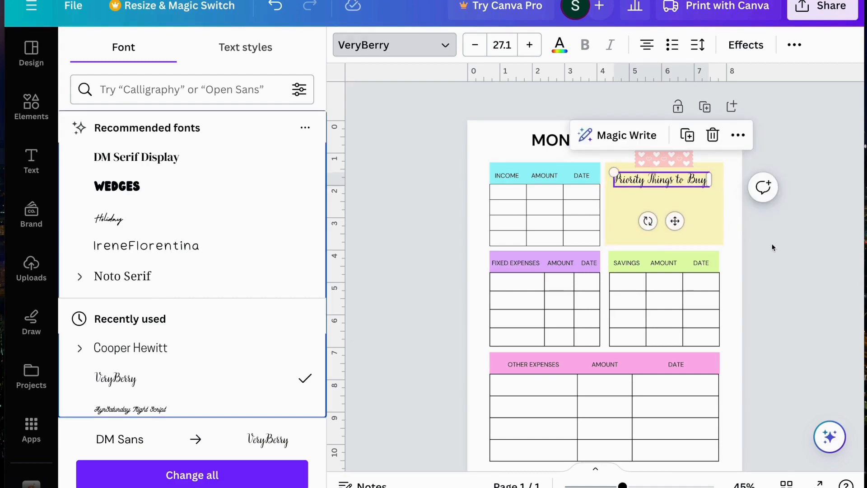
pyautogui.click(772, 246)
pyautogui.moveTo(684, 180); pyautogui.dragTo(686, 183)
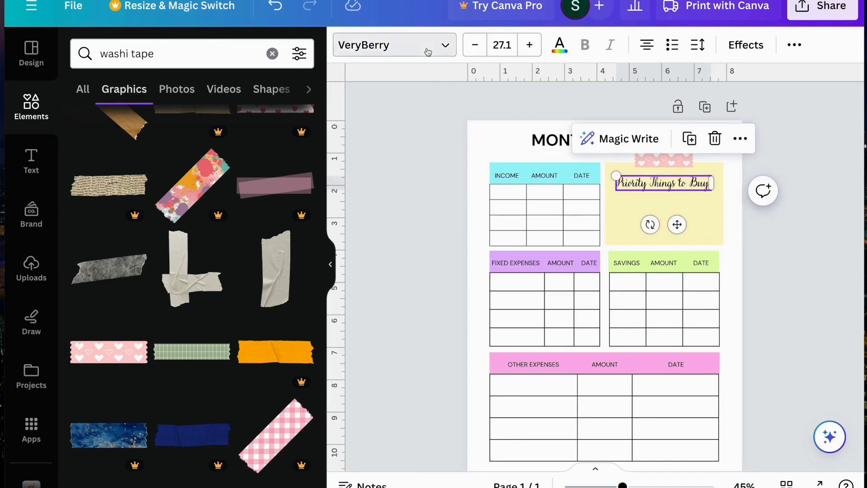
# Step: Look through the available fonts and font style categories for the yellow box's heading
pyautogui.click(427, 52)
pyautogui.scroll(-5, 300, 381)
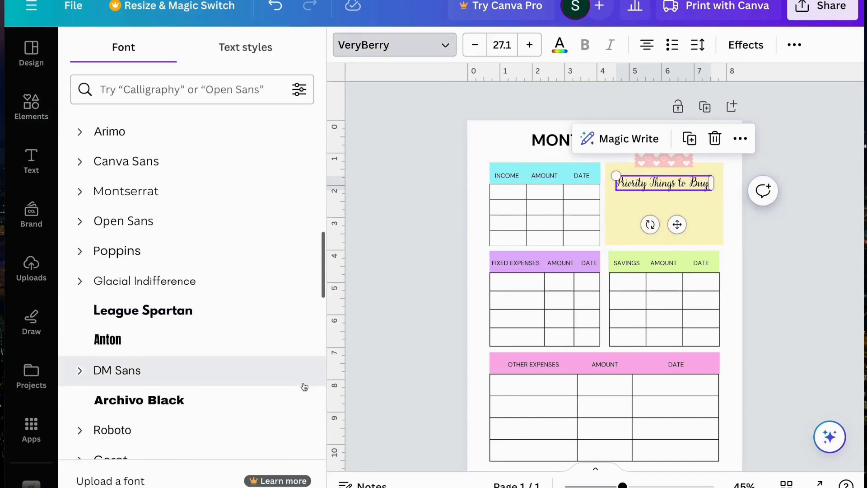
pyautogui.scroll(10, 287, 376)
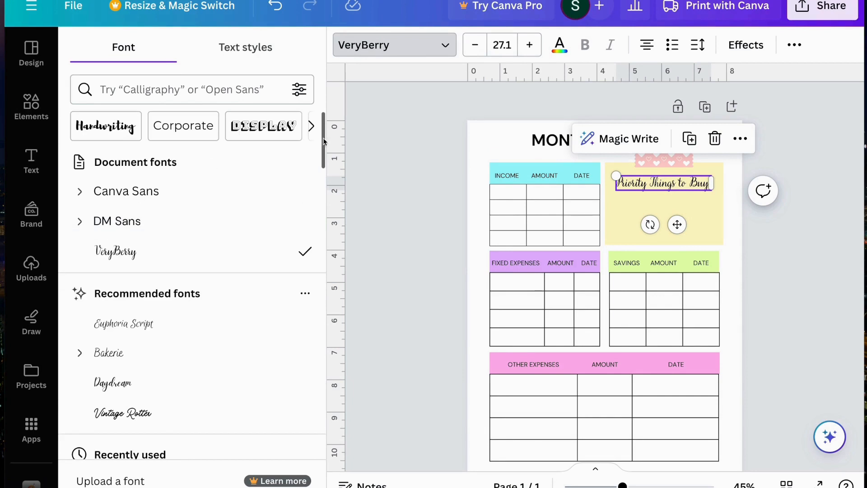
pyautogui.click(312, 126)
pyautogui.click(311, 129)
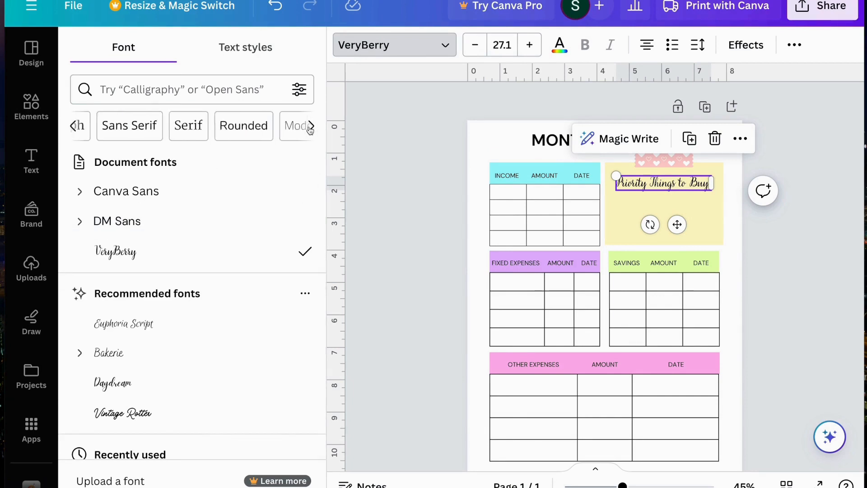
pyautogui.click(311, 128)
pyautogui.click(311, 128)
pyautogui.click(311, 127)
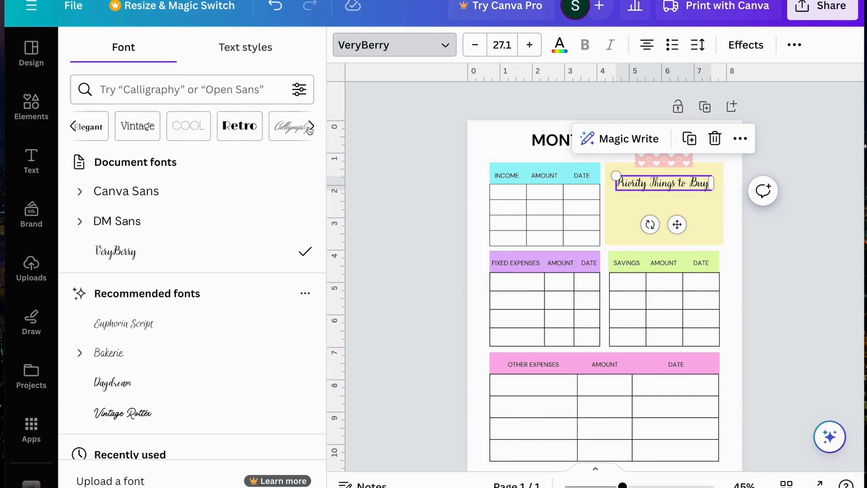
pyautogui.click(311, 128)
pyautogui.click(311, 128)
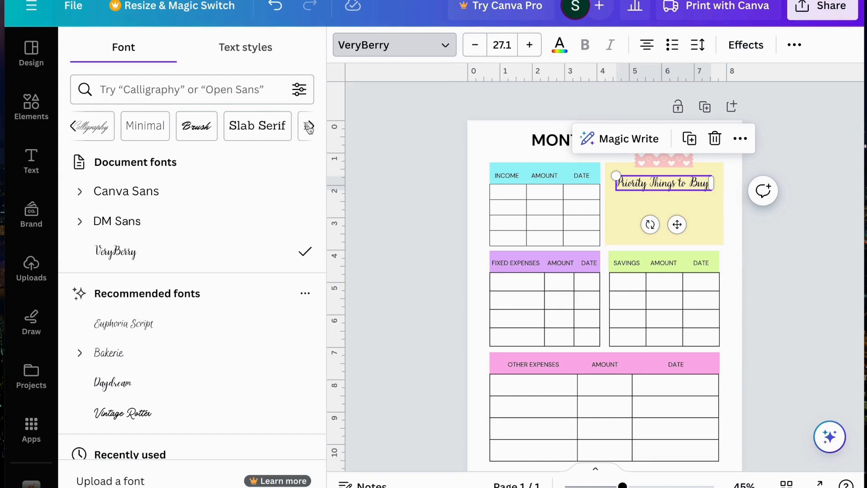
pyautogui.click(72, 127)
pyautogui.click(72, 128)
pyautogui.click(71, 128)
pyautogui.click(72, 128)
pyautogui.click(72, 128)
pyautogui.click(71, 127)
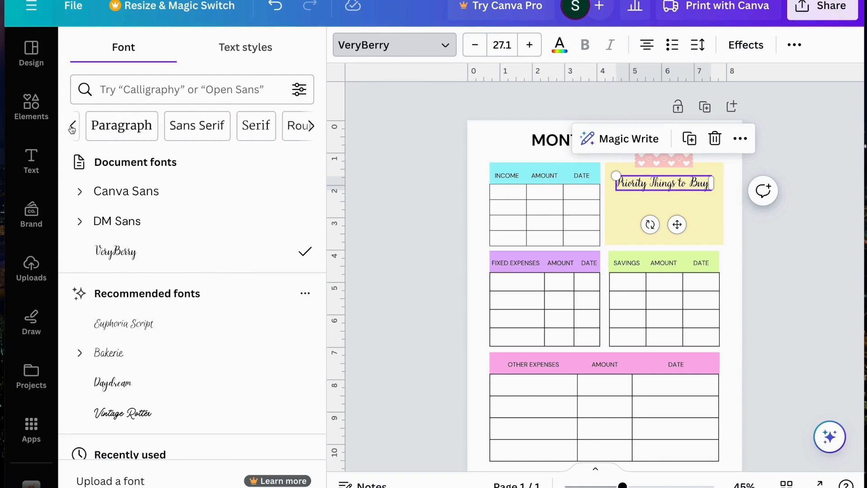
pyautogui.click(71, 128)
pyautogui.click(71, 128)
# Step: Filter the fonts to the Handwriting category and apply Apricots to the yellow box's heading
pyautogui.click(75, 127)
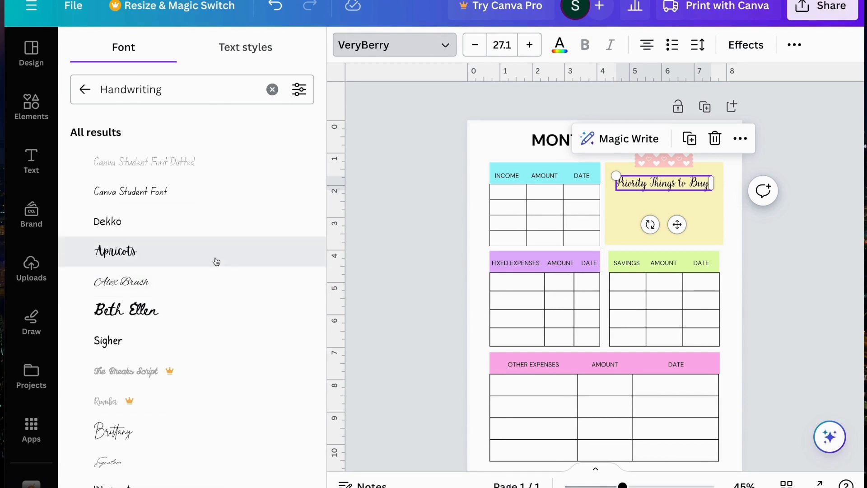
pyautogui.scroll(-5, 219, 348)
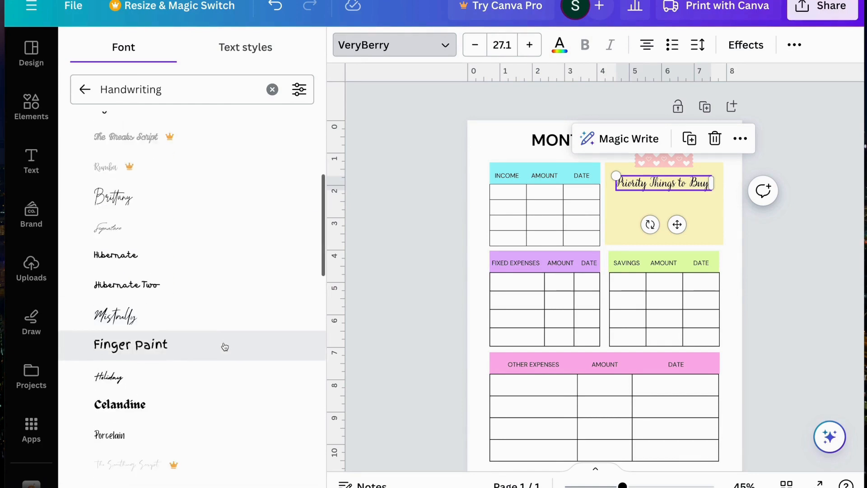
pyautogui.scroll(-3, 224, 346)
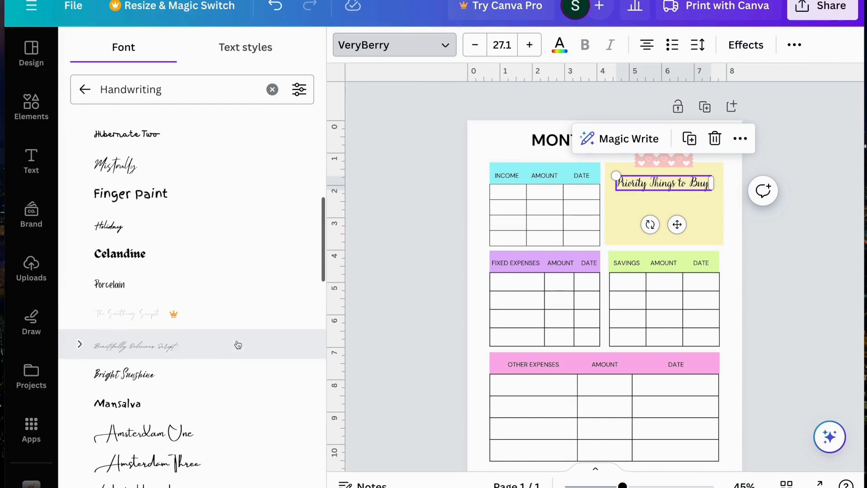
pyautogui.scroll(9, 237, 345)
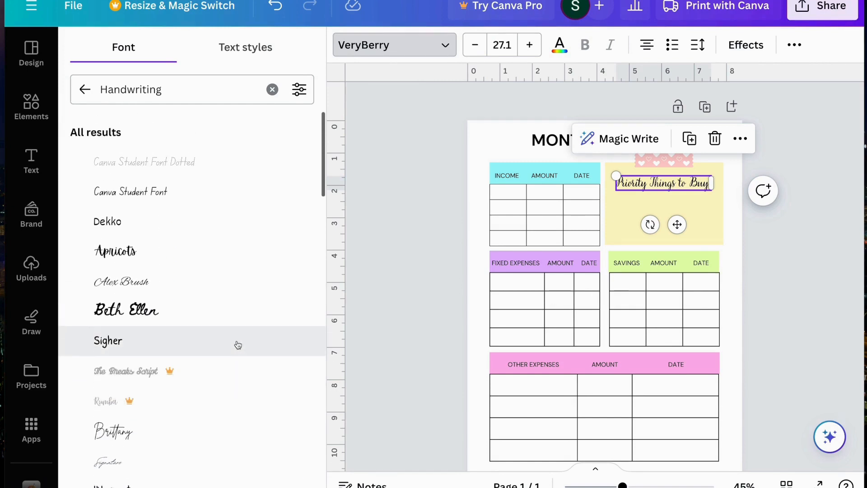
pyautogui.click(149, 259)
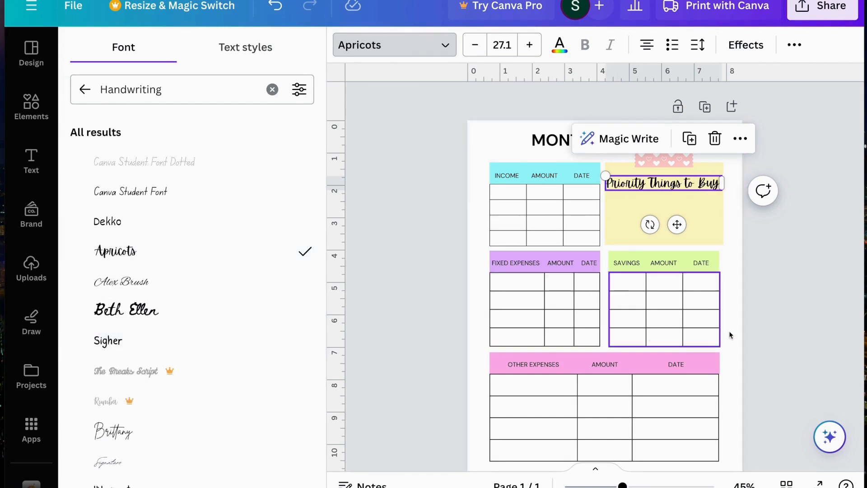
# Step: Set the "Priority Things to Buy!" heading's font size to 24
pyautogui.click(510, 46)
pyautogui.scroll(-1, 538, 290)
pyautogui.click(519, 318)
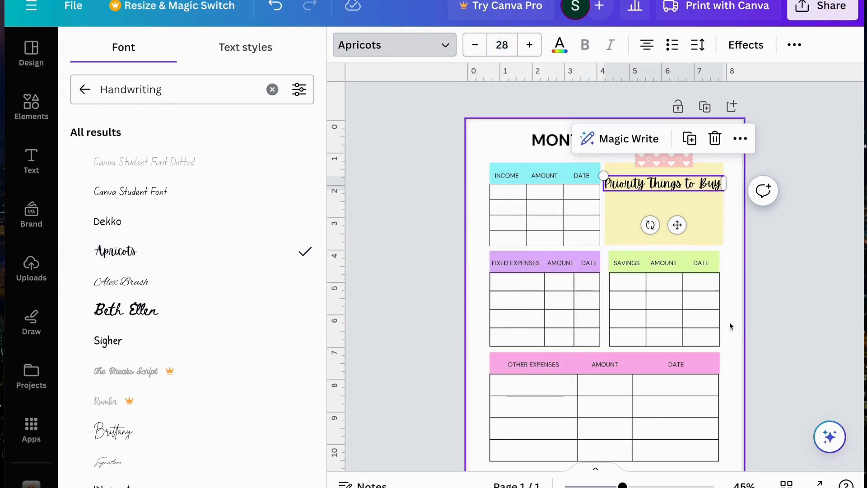
pyautogui.click(502, 45)
pyautogui.click(515, 321)
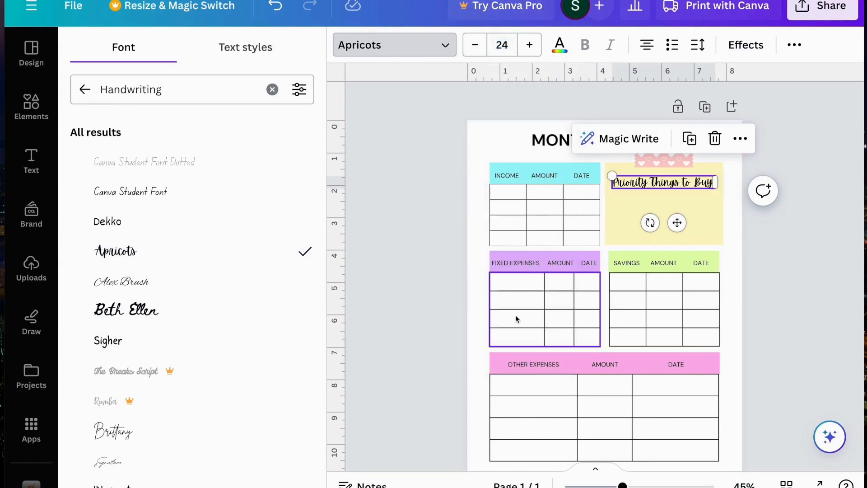
pyautogui.click(777, 253)
pyautogui.click(777, 251)
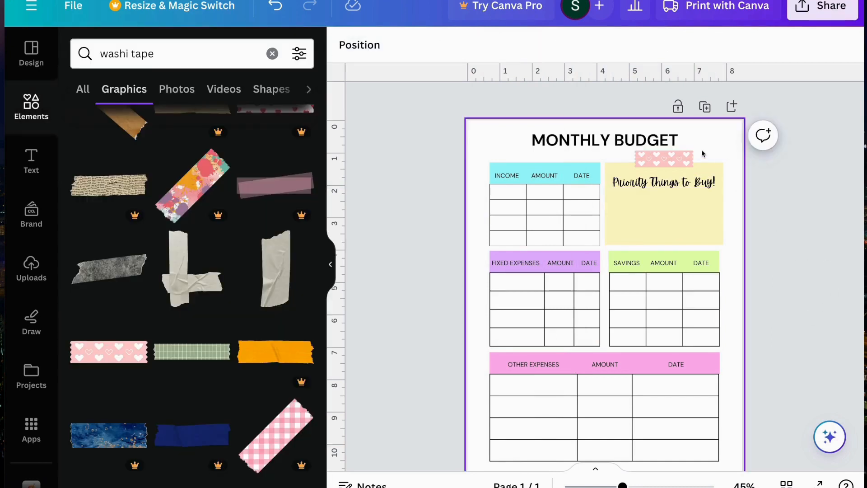
# Step: Shrink the pink washi tape further and keep it centred over the yellow box's upper edge
pyautogui.click(675, 143)
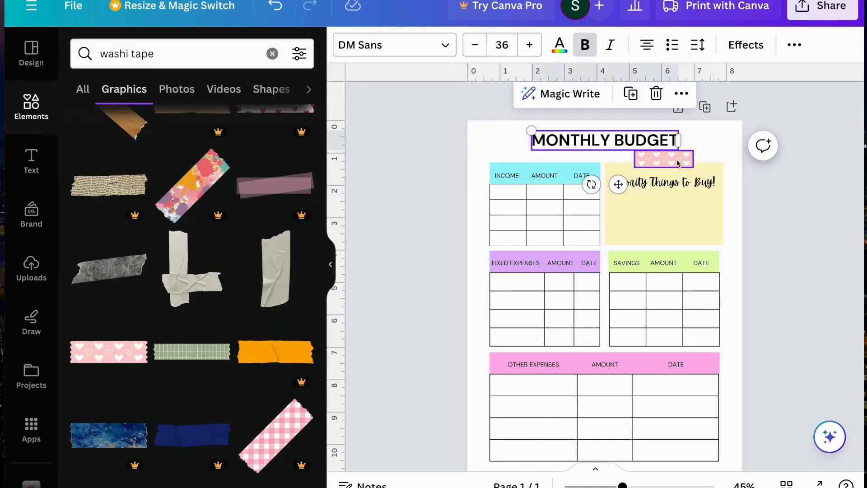
pyautogui.click(693, 153)
pyautogui.moveTo(693, 151); pyautogui.dragTo(679, 163)
pyautogui.click(781, 189)
pyautogui.click(774, 218)
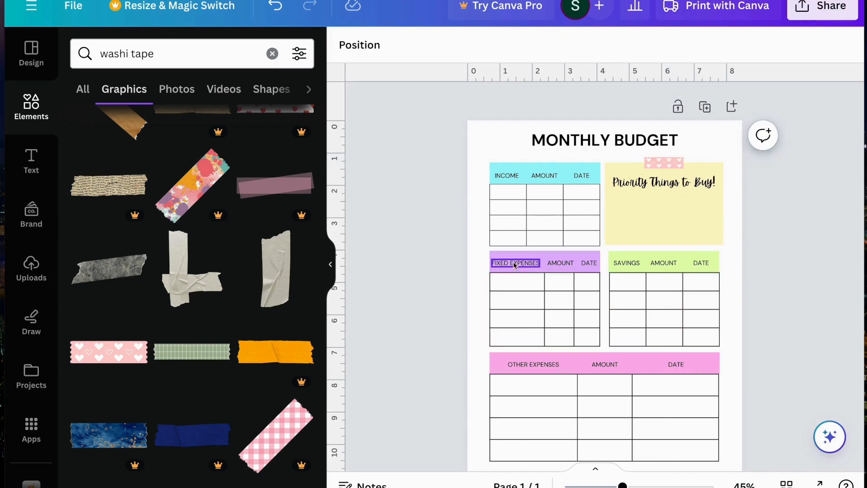
pyautogui.moveTo(503, 176); pyautogui.dragTo(511, 177)
pyautogui.click(757, 233)
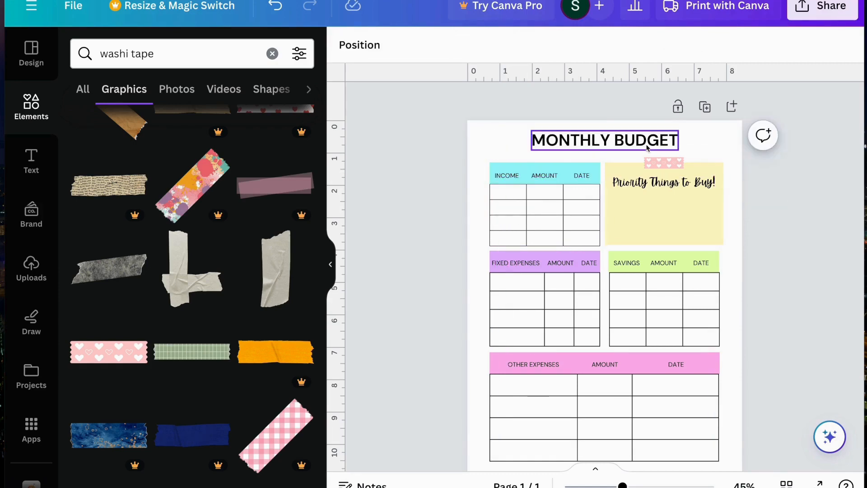
# Step: Try the Apricots font on the MONTHLY BUDGET title and undo the change
pyautogui.click(647, 148)
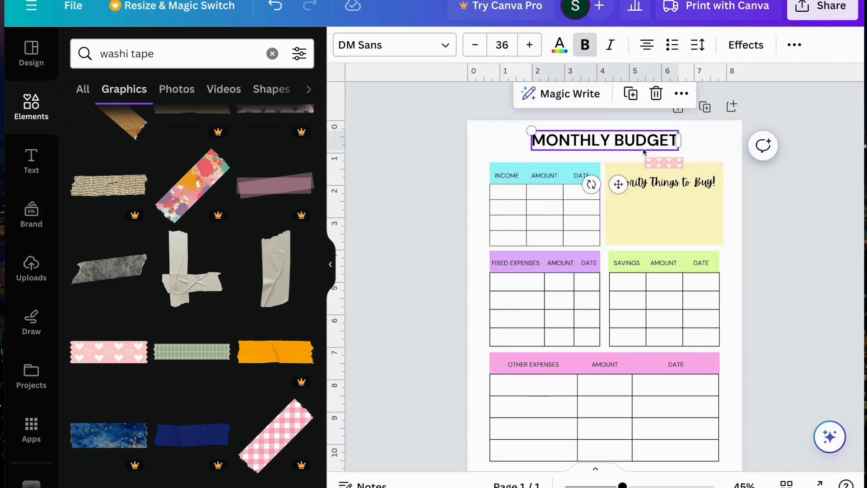
pyautogui.click(445, 49)
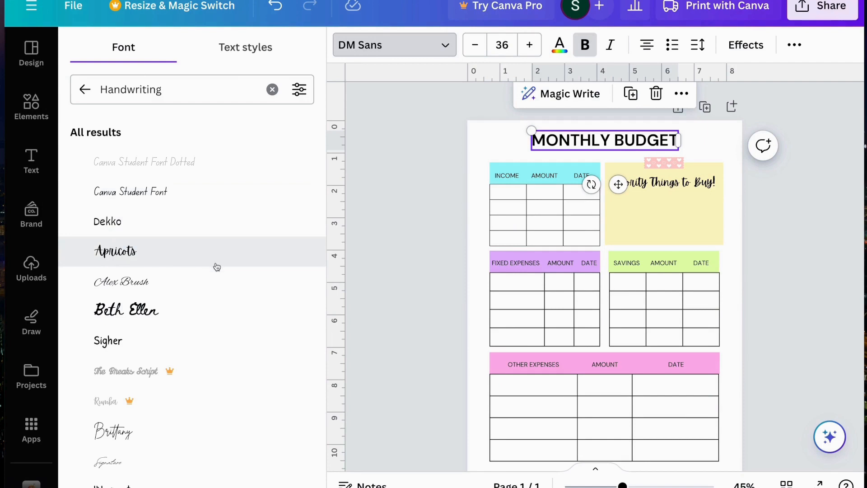
pyautogui.scroll(-1, 217, 267)
pyautogui.click(203, 250)
pyautogui.hotkey('ctrl', 'z')
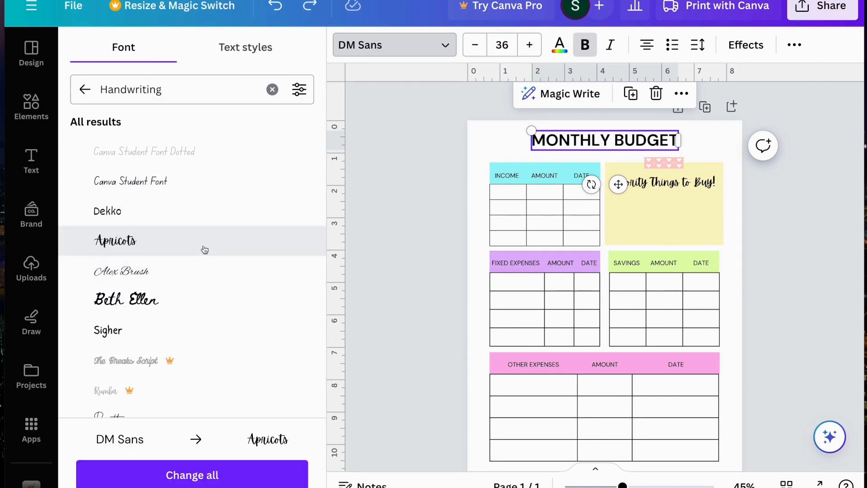
pyautogui.scroll(-1, 731, 302)
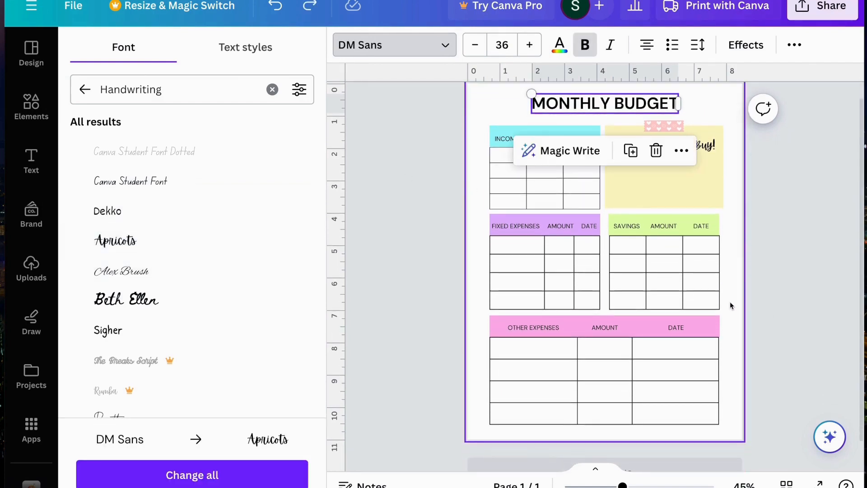
# Step: Deselect the MONTHLY BUDGET title and check the layout of the whole planner page
pyautogui.scroll(1, 731, 302)
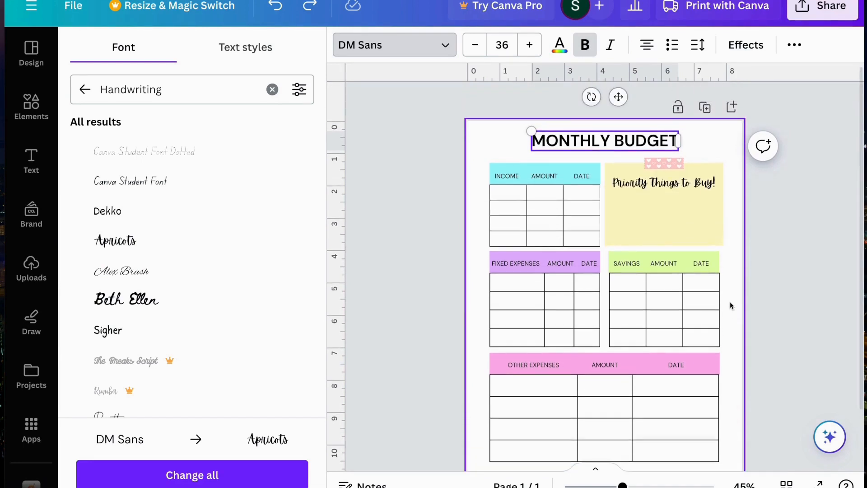
pyautogui.scroll(-1, 732, 305)
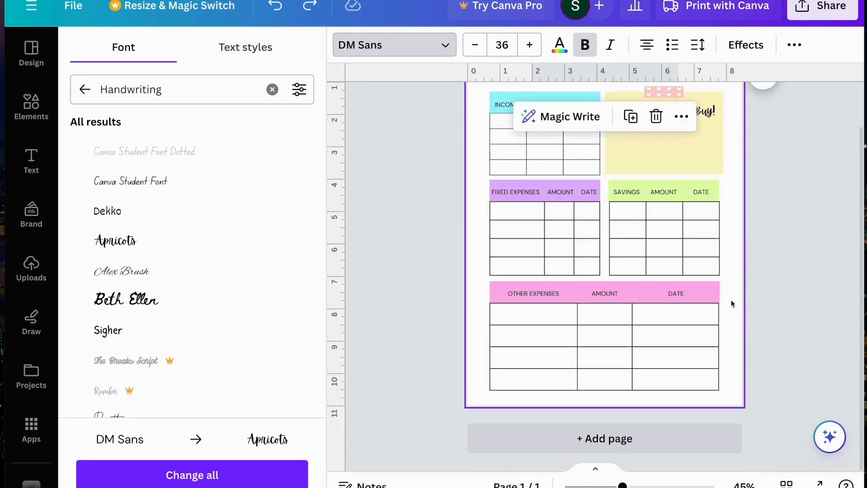
pyautogui.scroll(1, 732, 299)
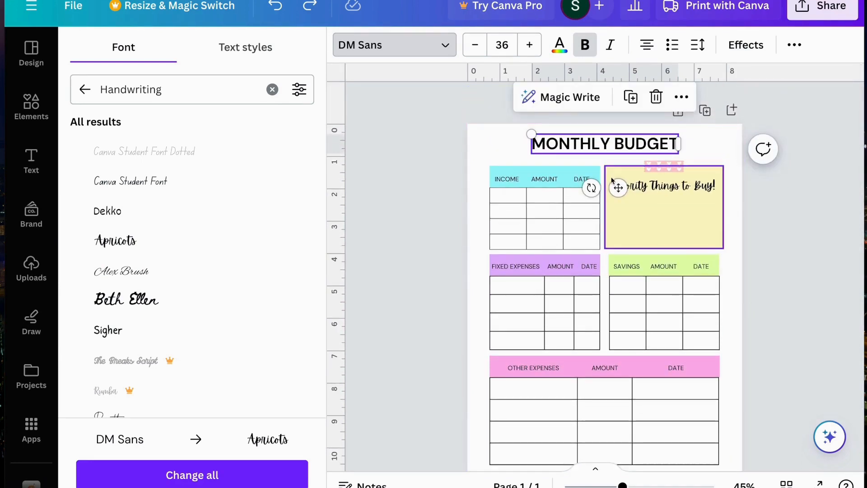
pyautogui.click(608, 149)
pyautogui.moveTo(608, 148); pyautogui.dragTo(607, 146)
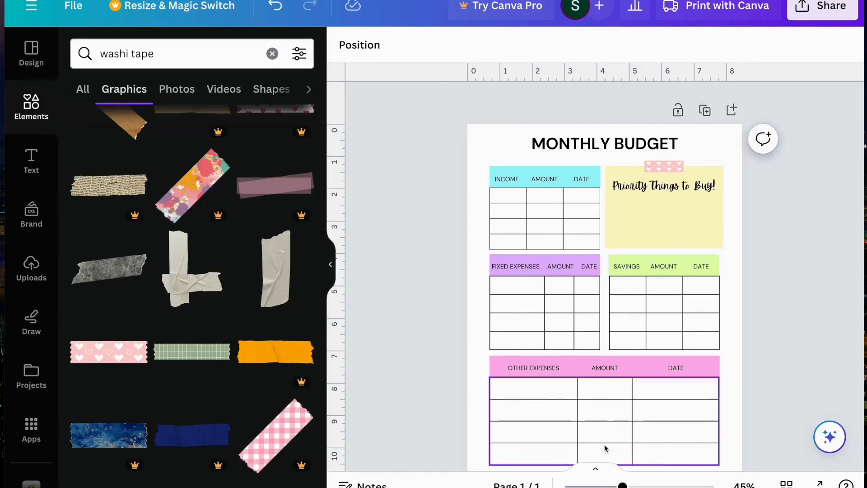
pyautogui.scroll(-1, 536, 358)
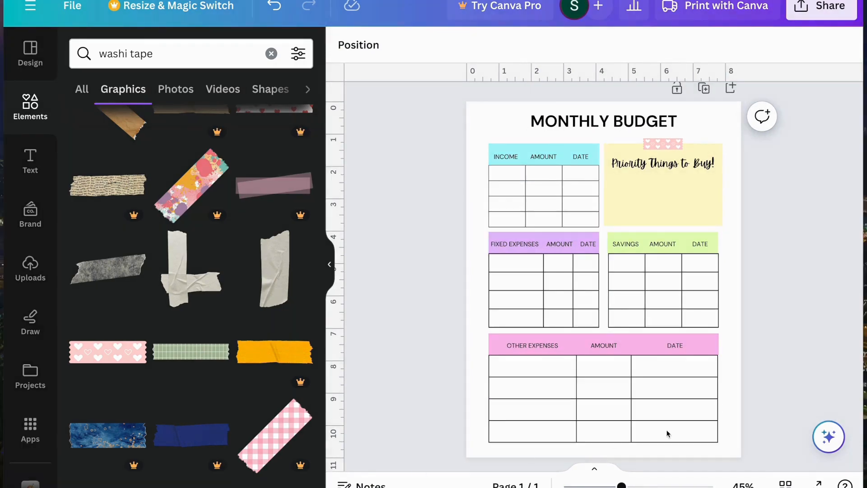
# Step: Download the monthly budget design as a PDF Standard file and dismiss the download notice
pyautogui.click(830, 19)
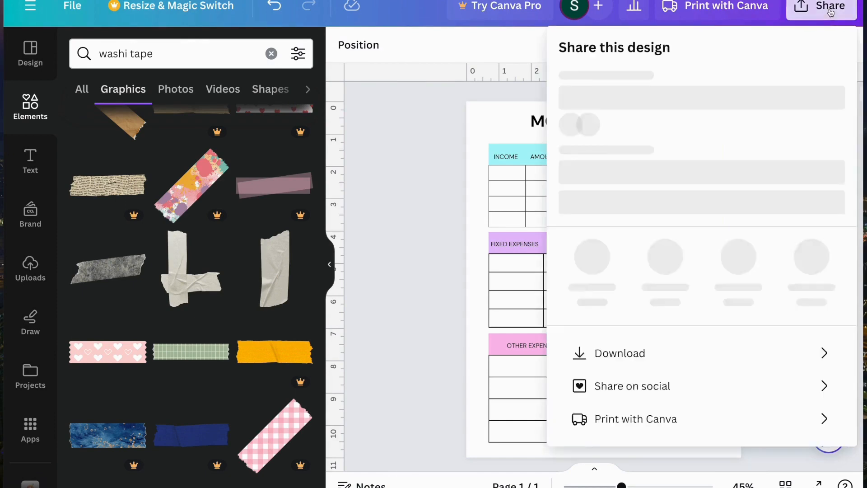
pyautogui.scroll(-1, 757, 197)
pyautogui.scroll(-2, 756, 197)
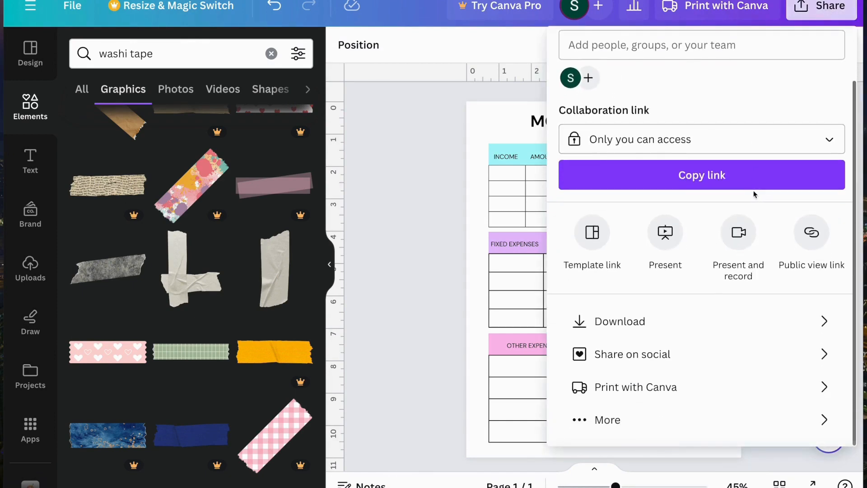
pyautogui.click(629, 325)
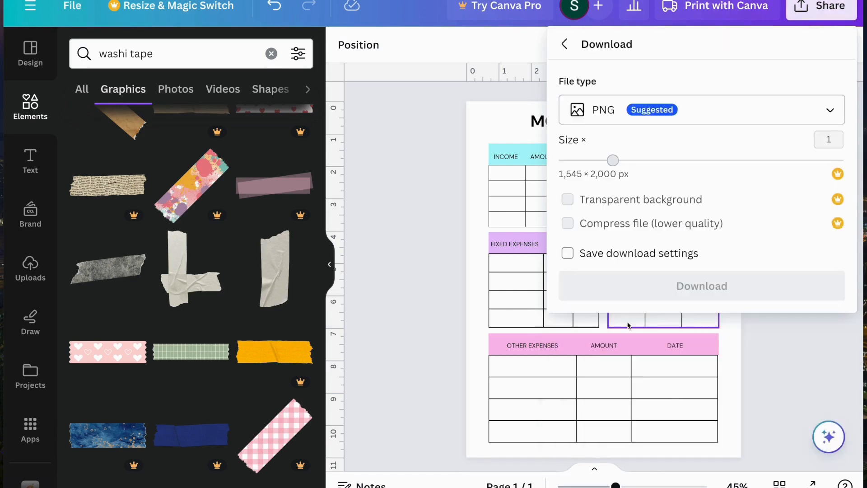
pyautogui.click(819, 119)
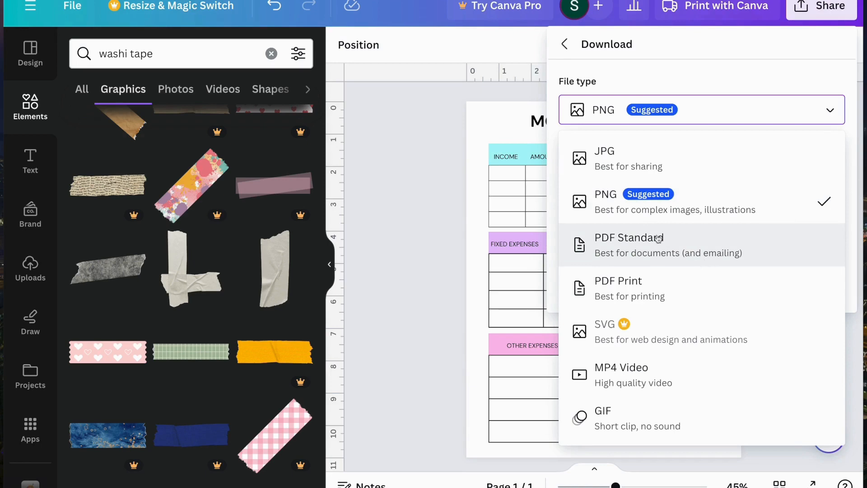
pyautogui.click(666, 247)
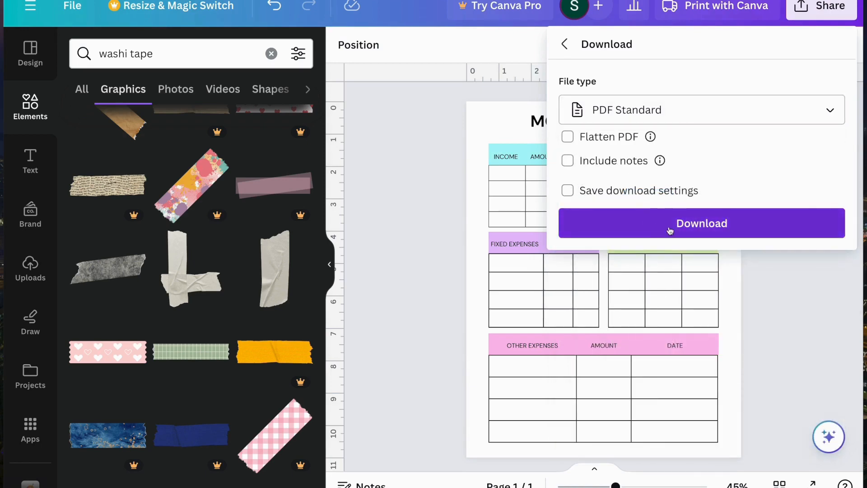
pyautogui.click(670, 231)
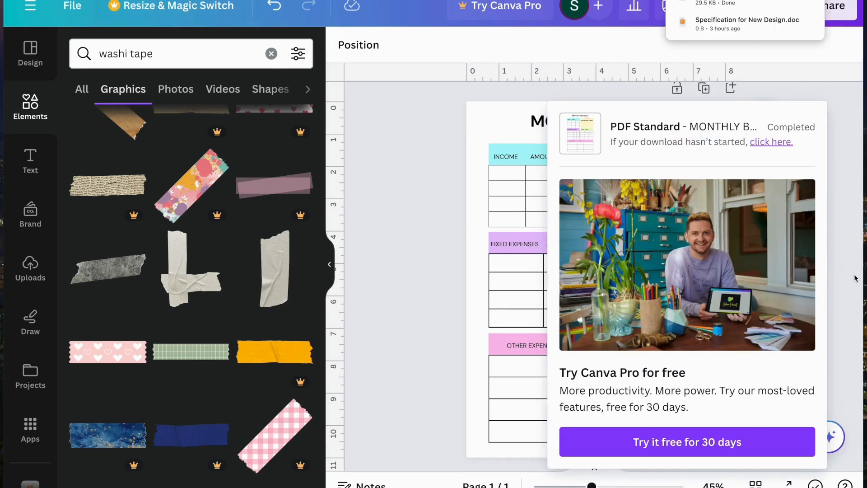
pyautogui.click(855, 278)
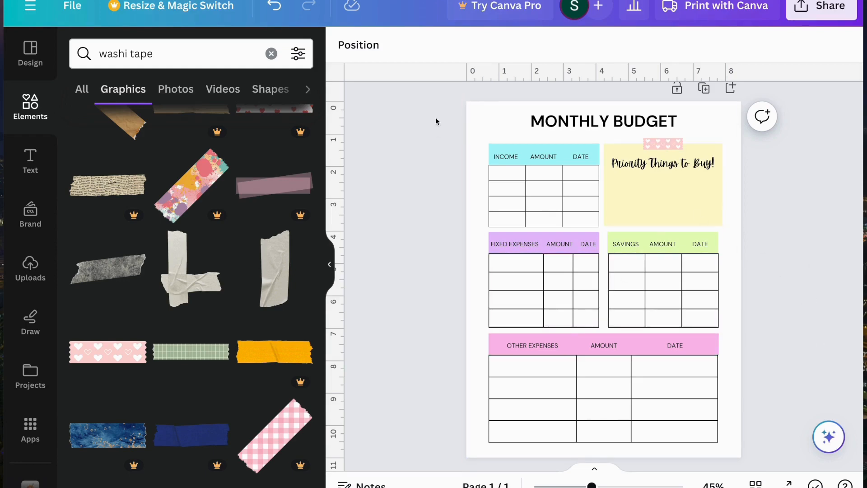
# Step: Add a pink washi tape graphic with white polka dots to the budget page
pyautogui.scroll(1, 506, 411)
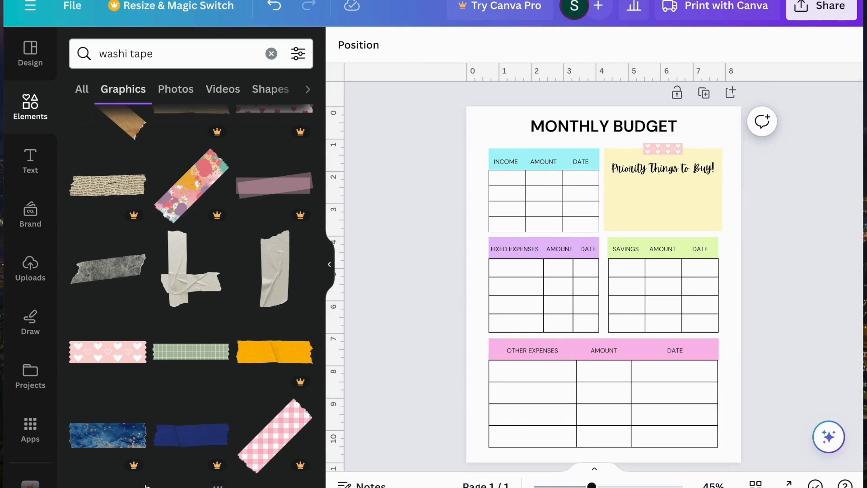
pyautogui.click(109, 486)
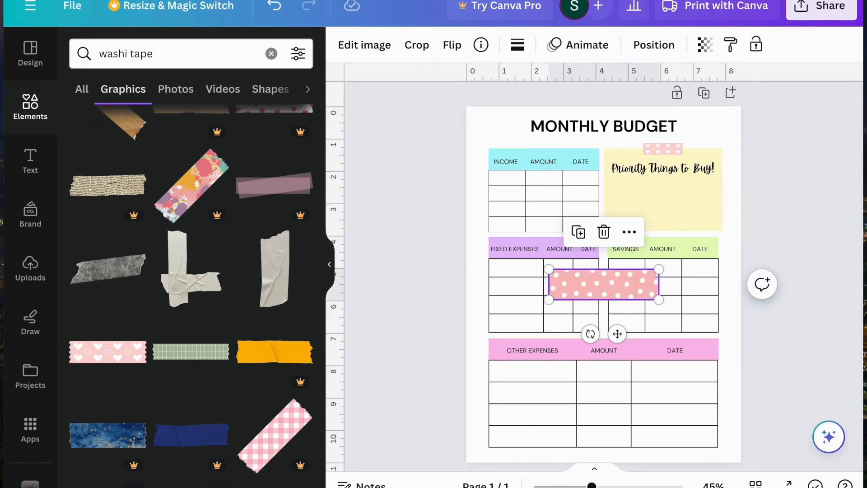